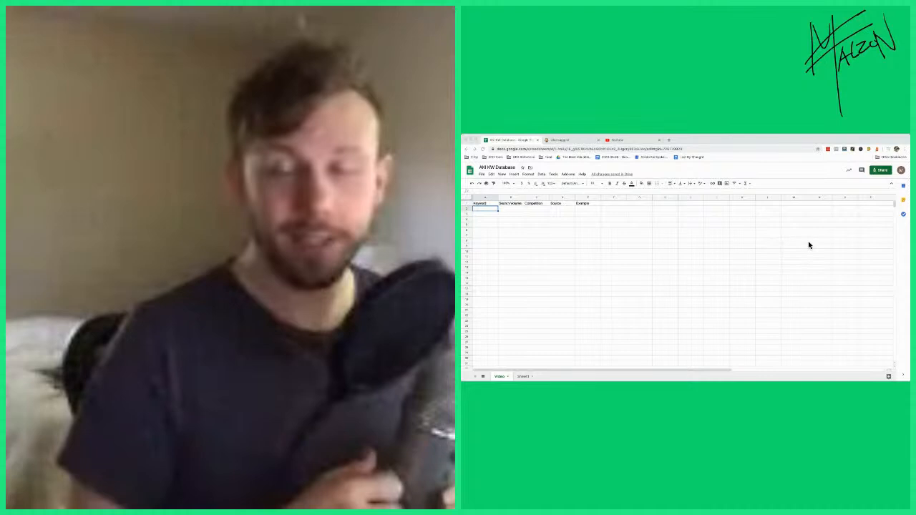
{"action": "left_click", "coordinate": [667, 140]}
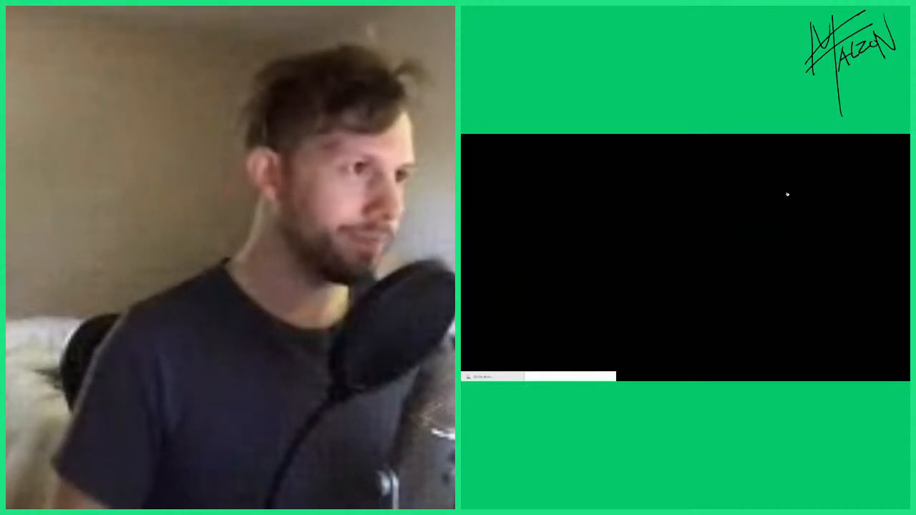
{"action": "key", "text": "super+w"}
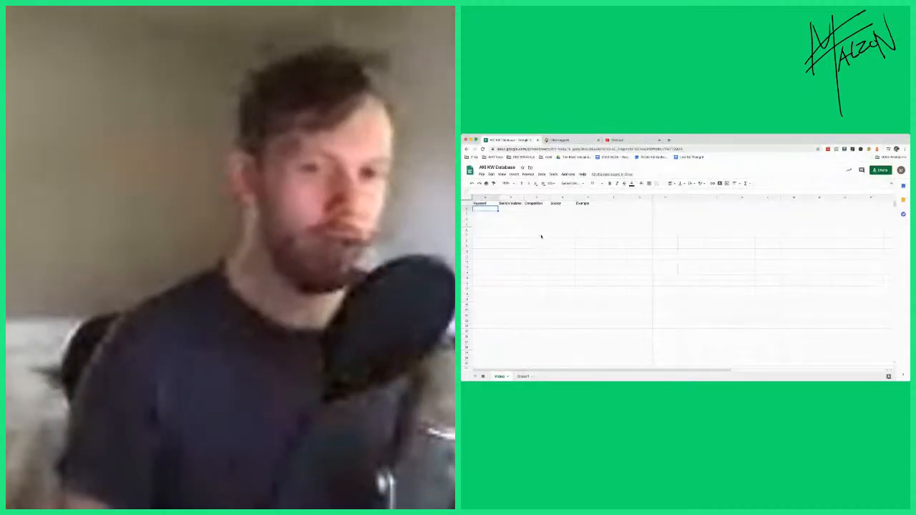
Switch to Ubersuggest, review the keyword overview for aikido, and open the full list of keyword ideas to browse it.
{"action": "left_click", "coordinate": [556, 141]}
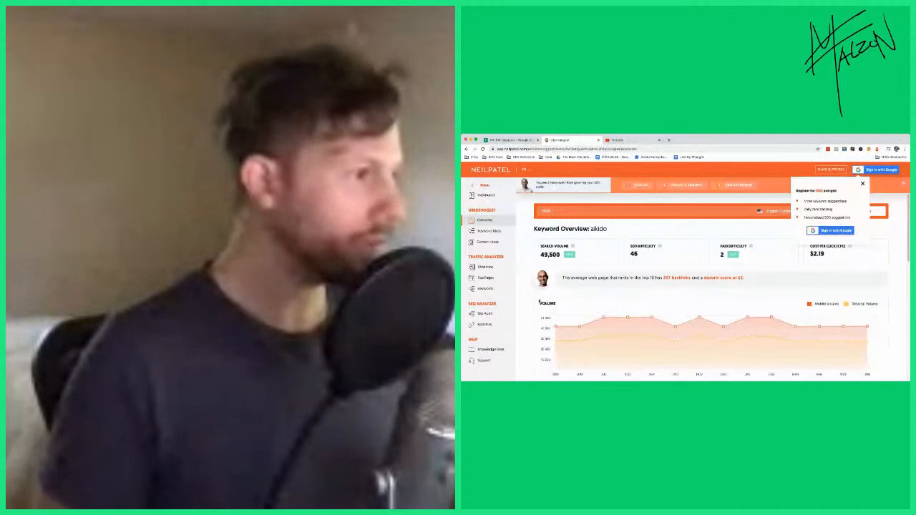
{"action": "scroll", "coordinate": [667, 356], "scroll_direction": "down", "scroll_amount": 3}
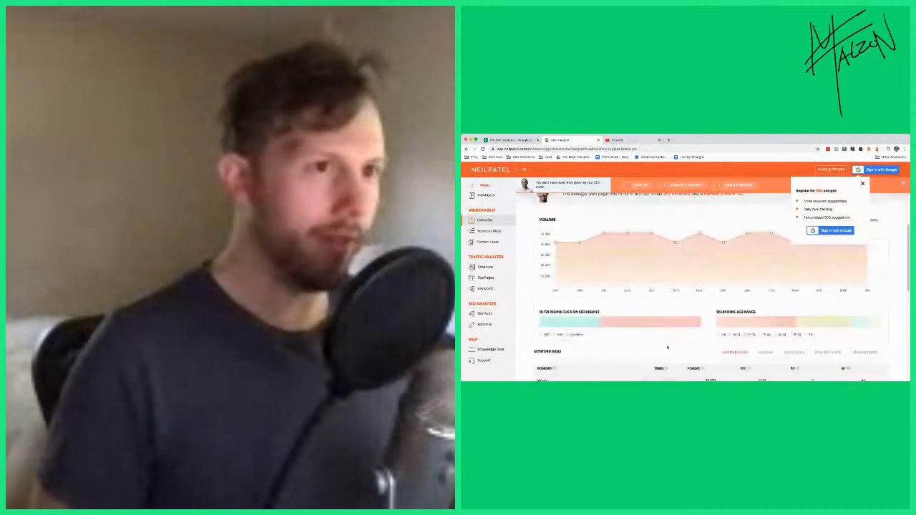
{"action": "scroll", "coordinate": [667, 356], "scroll_direction": "down", "scroll_amount": 5}
{"action": "scroll", "coordinate": [671, 309], "scroll_direction": "up", "scroll_amount": 5}
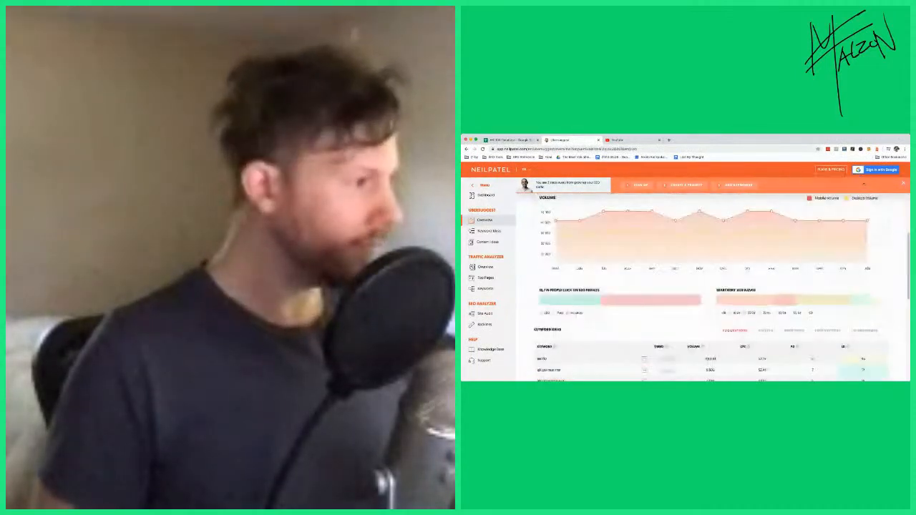
{"action": "scroll", "coordinate": [671, 309], "scroll_direction": "up", "scroll_amount": 5}
{"action": "scroll", "coordinate": [651, 300], "scroll_direction": "down", "scroll_amount": 4}
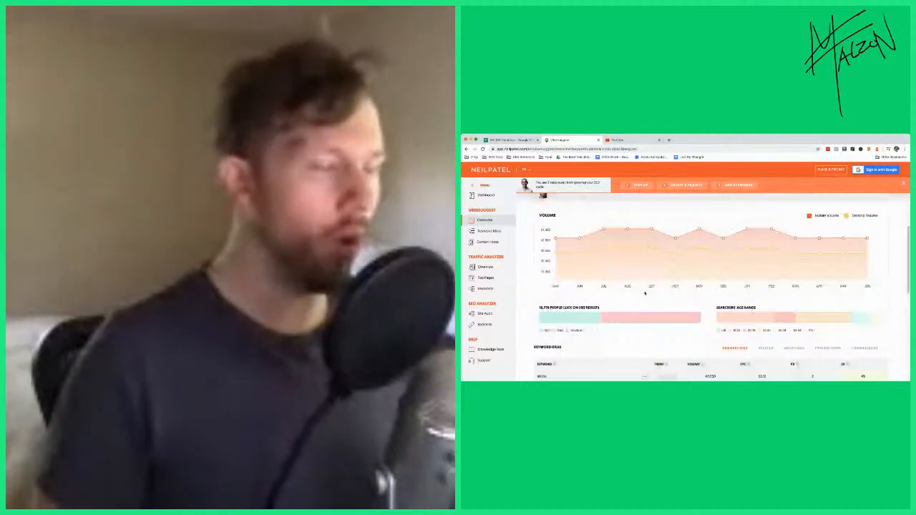
{"action": "scroll", "coordinate": [644, 293], "scroll_direction": "down", "scroll_amount": 3}
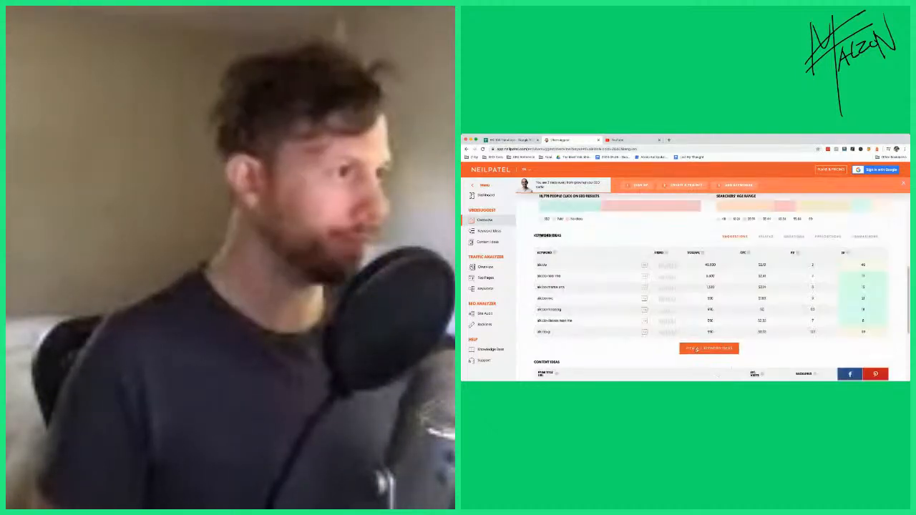
{"action": "left_click", "coordinate": [696, 349]}
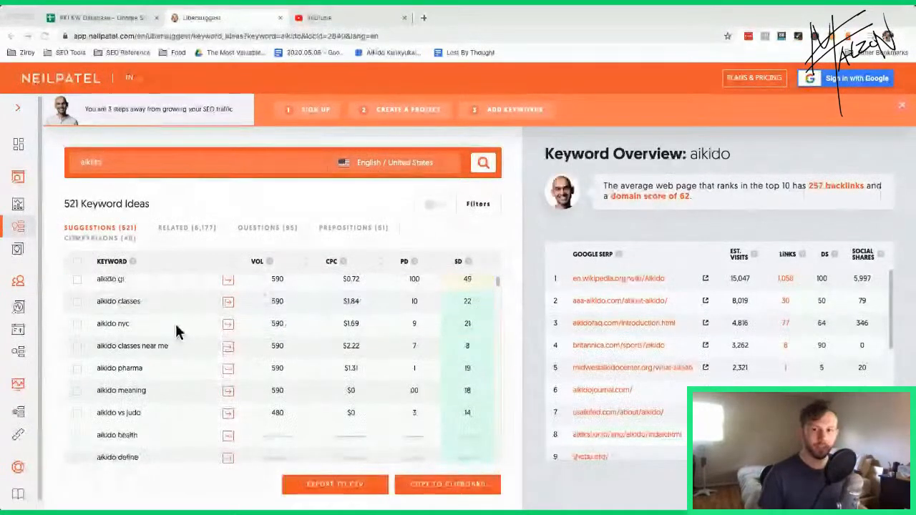
{"action": "scroll", "coordinate": [164, 366], "scroll_direction": "down", "scroll_amount": 2}
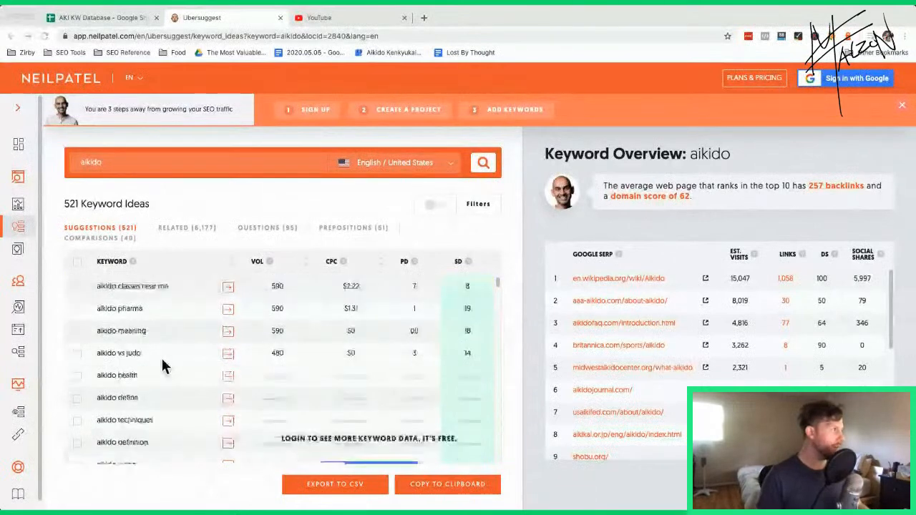
{"action": "scroll", "coordinate": [164, 367], "scroll_direction": "up", "scroll_amount": 4}
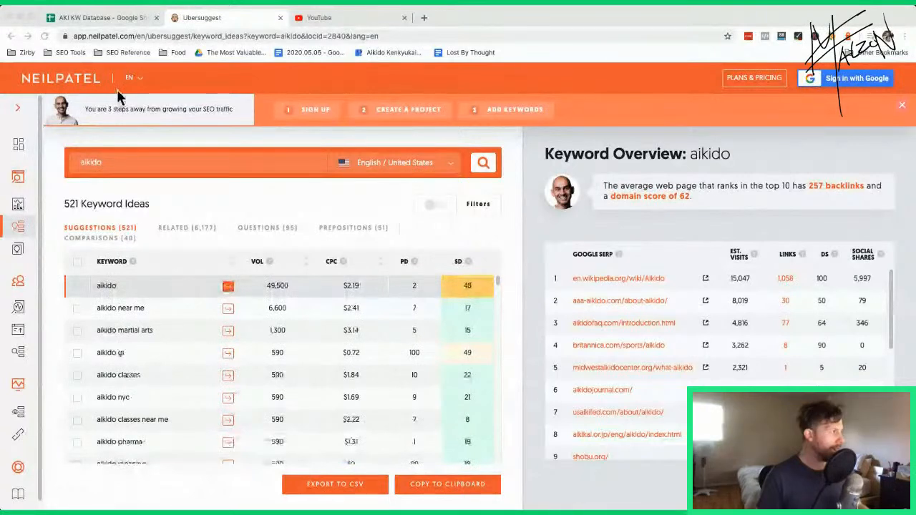
Go over the Keyword, Search Volume and Example columns in the AKI KW Database spreadsheet.
{"action": "left_click", "coordinate": [103, 18]}
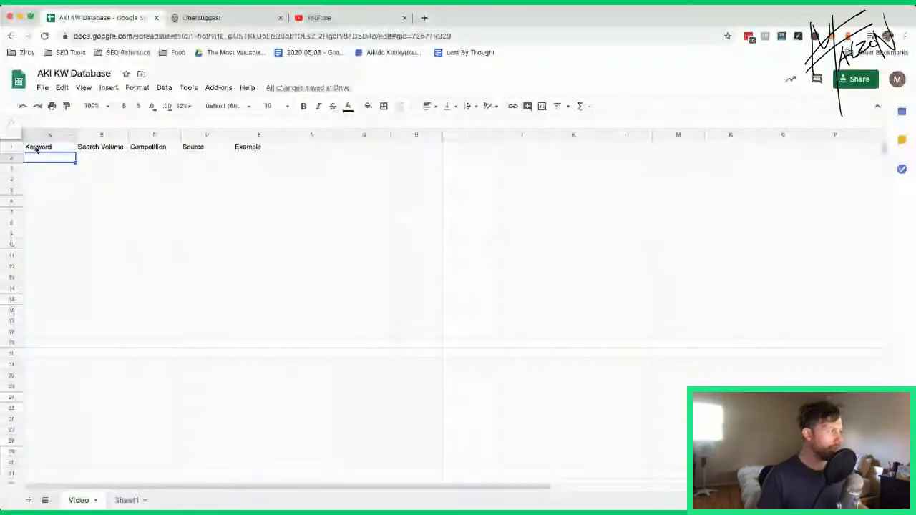
{"action": "left_click", "coordinate": [40, 148]}
{"action": "left_click", "coordinate": [45, 136]}
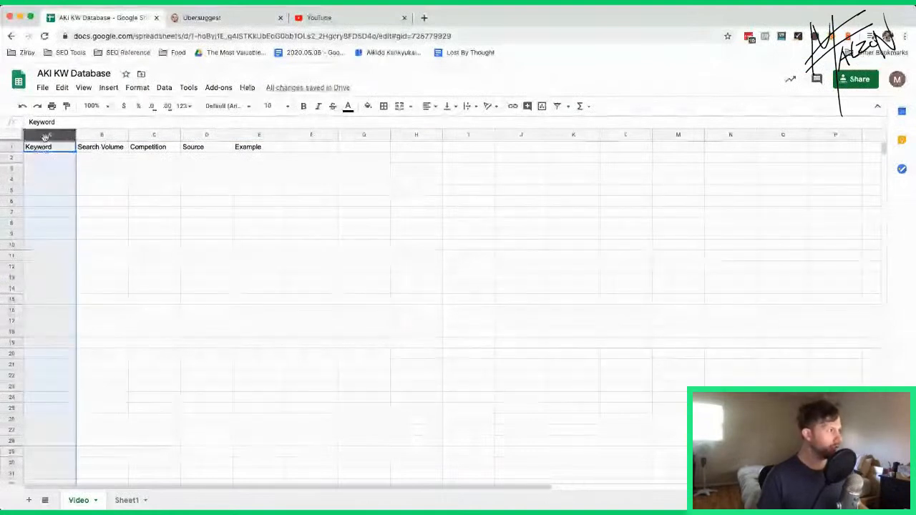
{"action": "left_click", "coordinate": [101, 135]}
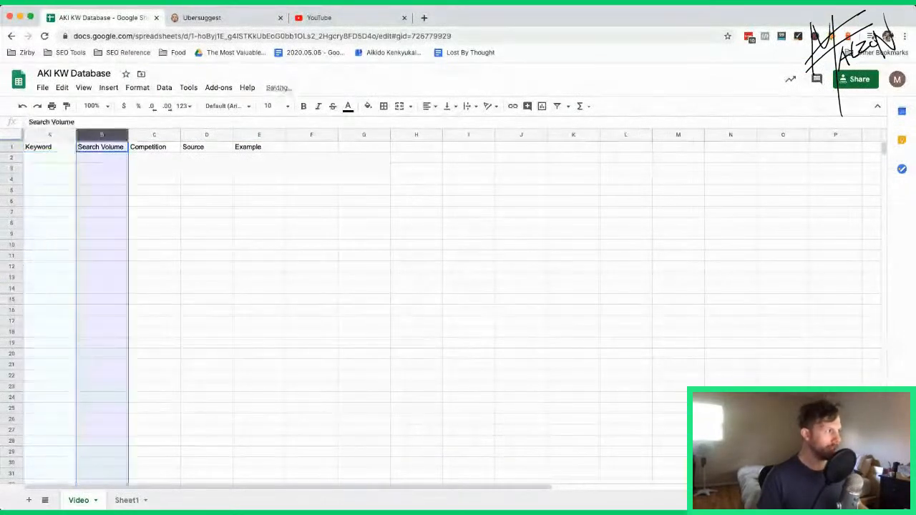
{"action": "left_click", "coordinate": [244, 135]}
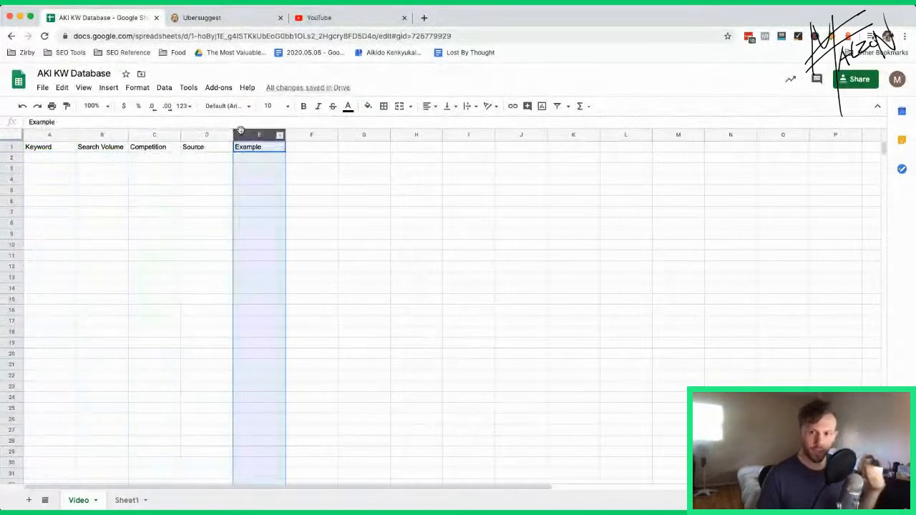
Choose "aikido meaning" from the Ubersuggest keyword ideas and enter it in cell A2 of the spreadsheet.
{"action": "left_click", "coordinate": [198, 16]}
{"action": "scroll", "coordinate": [194, 330], "scroll_direction": "down", "scroll_amount": 6}
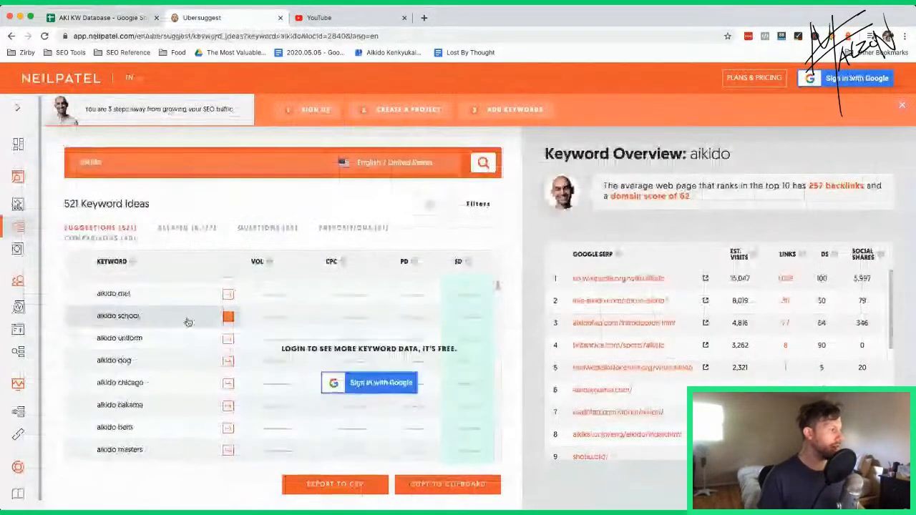
{"action": "scroll", "coordinate": [200, 325], "scroll_direction": "up", "scroll_amount": 4}
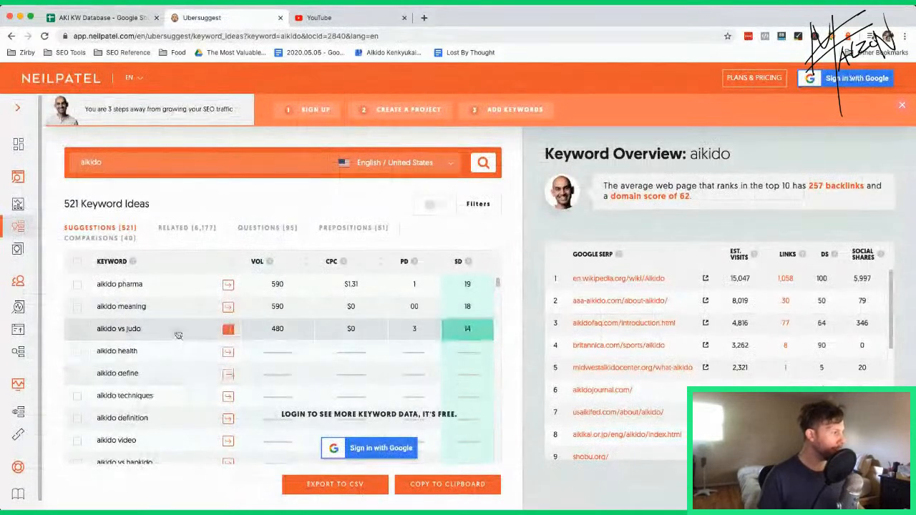
{"action": "left_click", "coordinate": [107, 314]}
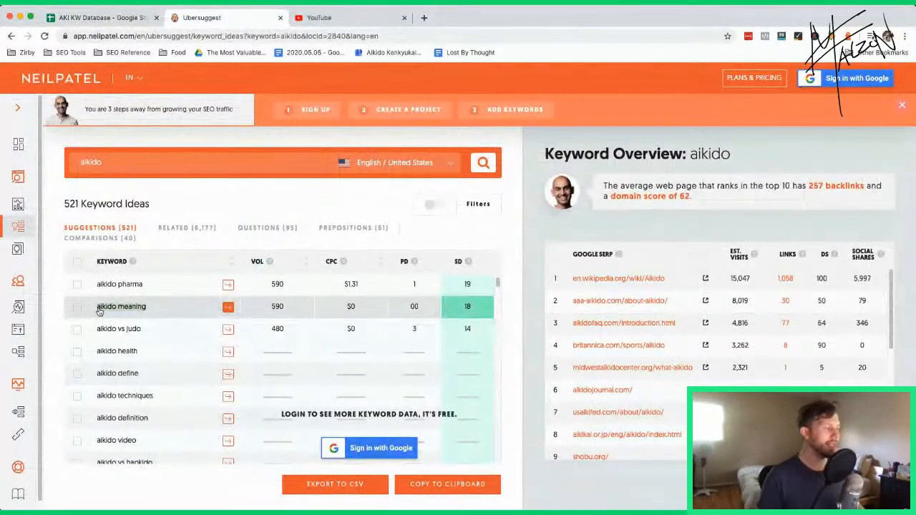
{"action": "left_click", "coordinate": [101, 17]}
{"action": "left_click", "coordinate": [49, 164]}
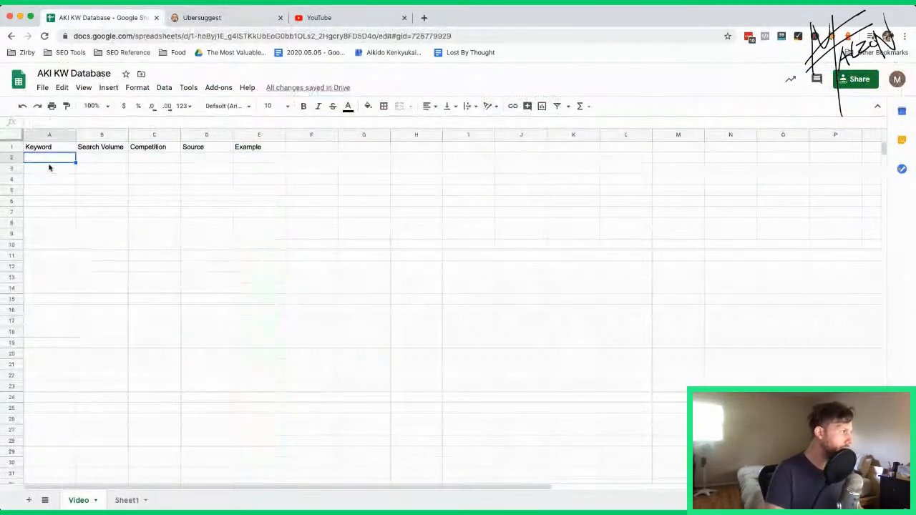
{"action": "type", "text": "aikido meaning"}
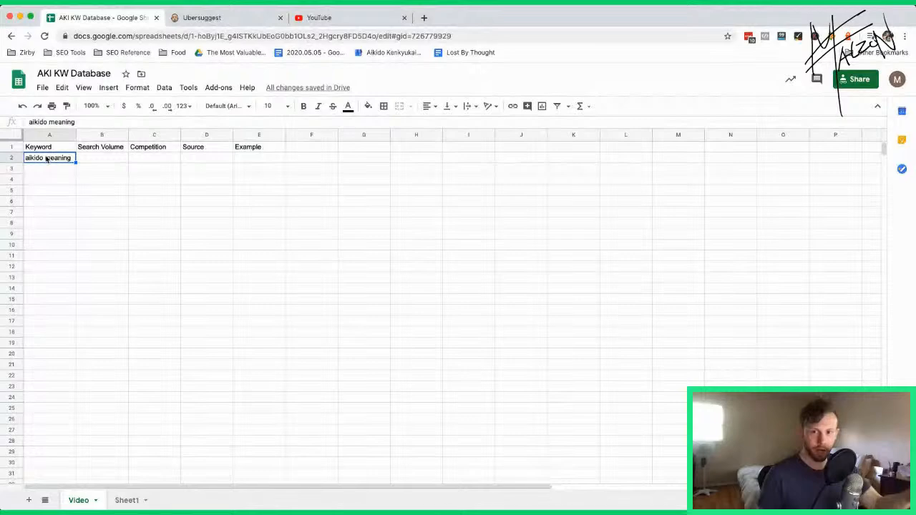
Look up the figures for "aikido meaning" in Ubersuggest and record search volume 590 and competition 18 in row 2.
{"action": "key", "text": "ctrl+Tab"}
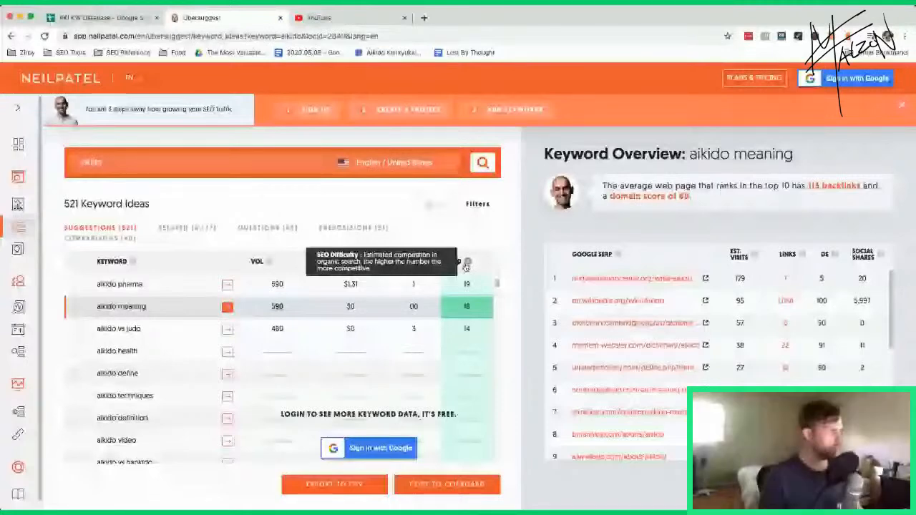
{"action": "left_click", "coordinate": [101, 18]}
{"action": "left_click", "coordinate": [154, 157]}
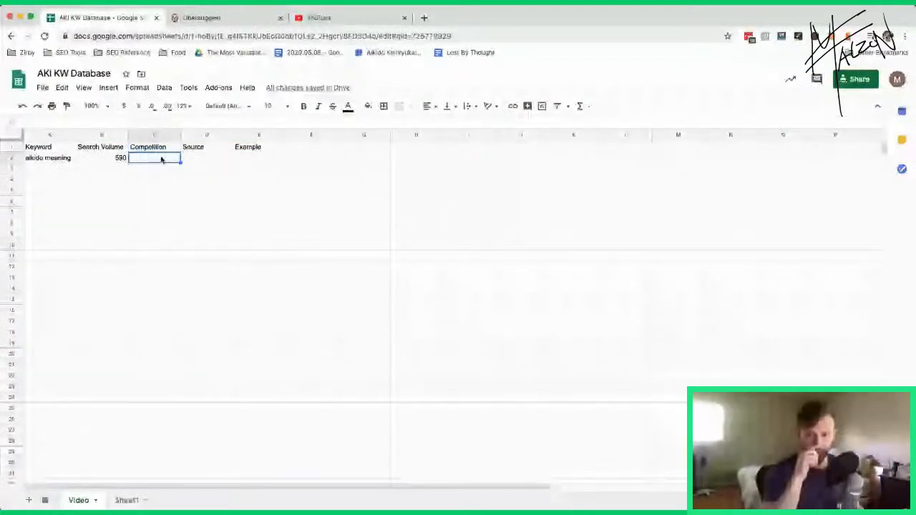
{"action": "type", "text": "18"}
{"action": "key", "text": "Return"}
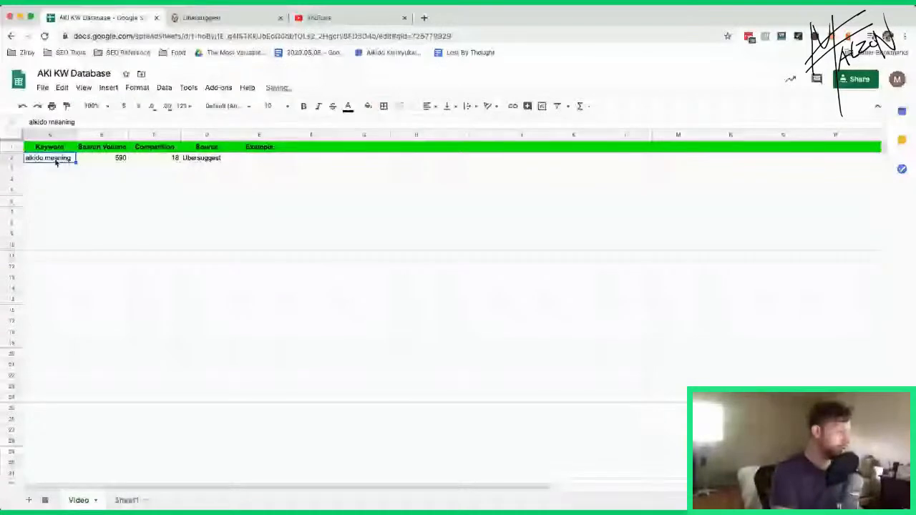
{"action": "key", "text": "ctrl+c"}
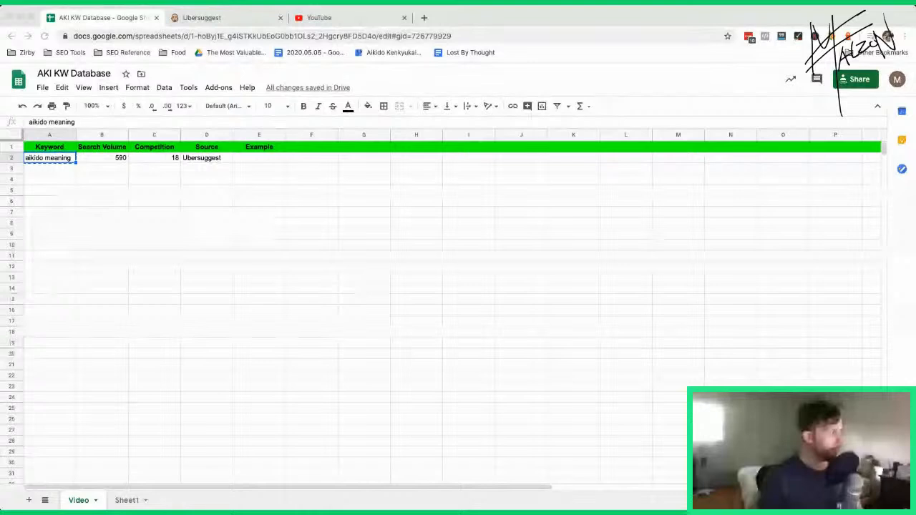
{"action": "left_click", "coordinate": [282, 158]}
{"action": "key", "text": "ctrl+v"}
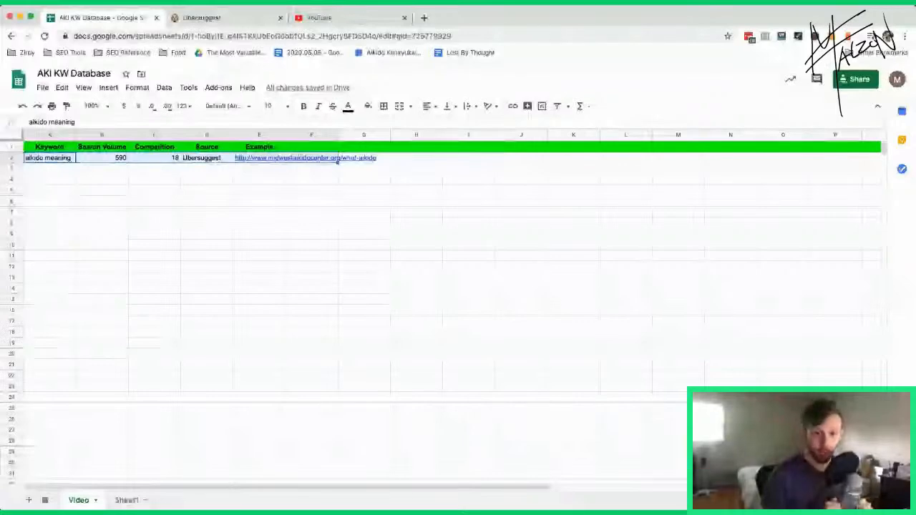
Look through the Google results for "aikido dojo blog" and compare post titles on the Aikido Shusekai, Ikazuchi Dojo and Grab My Wrist blogs.
{"action": "left_click", "coordinate": [237, 17]}
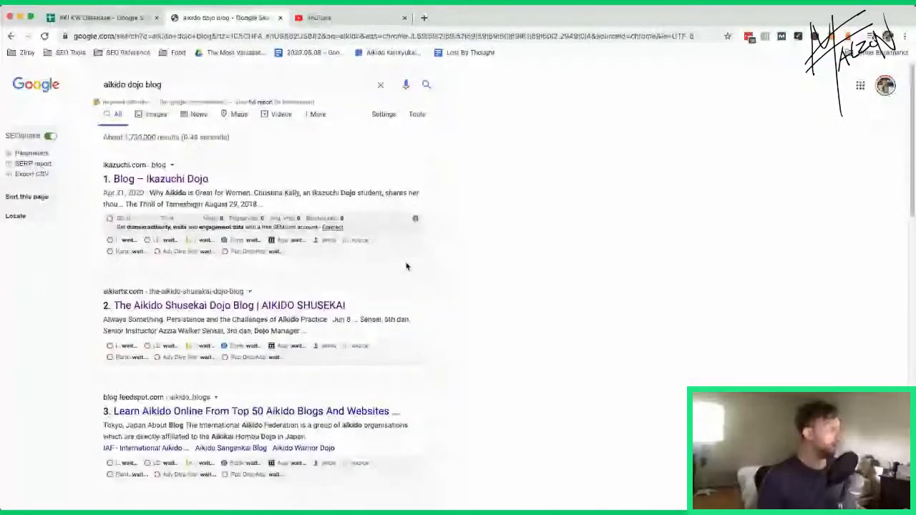
{"action": "scroll", "coordinate": [175, 247], "scroll_direction": "down", "scroll_amount": 1}
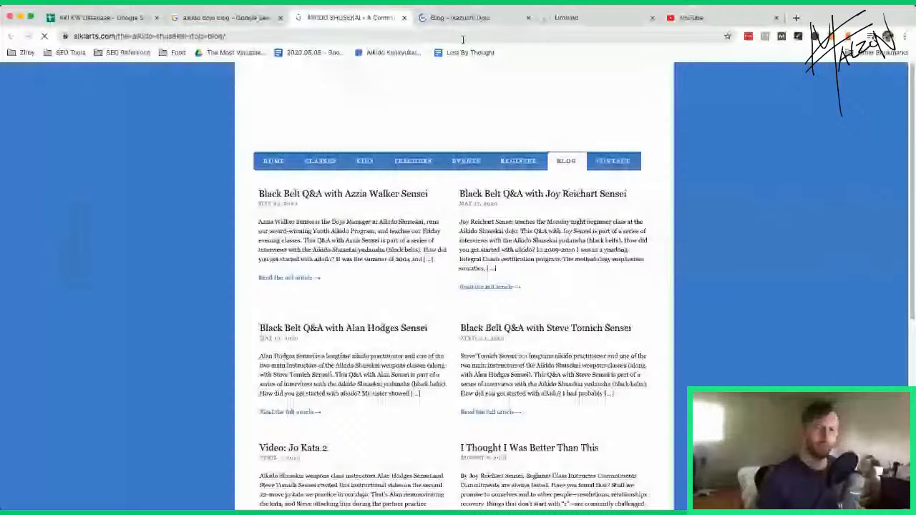
{"action": "left_click", "coordinate": [460, 18]}
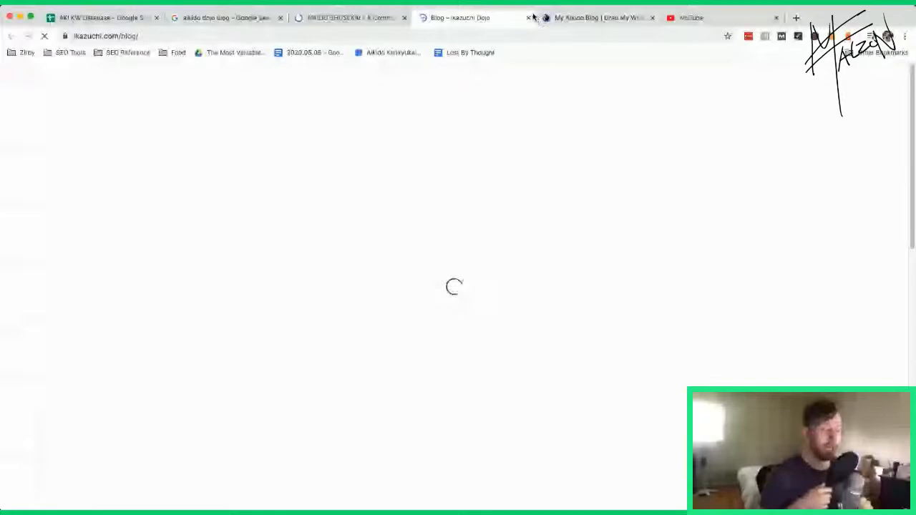
{"action": "left_click", "coordinate": [553, 18]}
{"action": "left_click", "coordinate": [351, 17]}
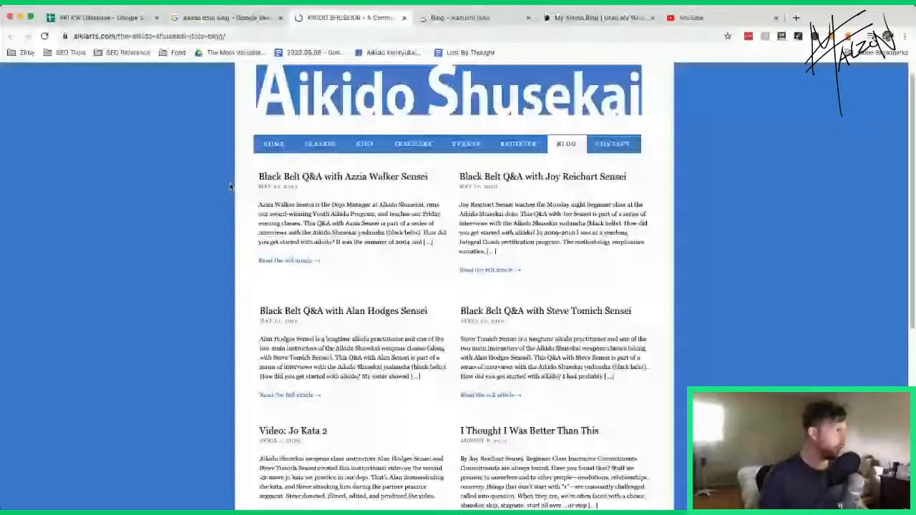
{"action": "key", "text": "ctrl+Tab"}
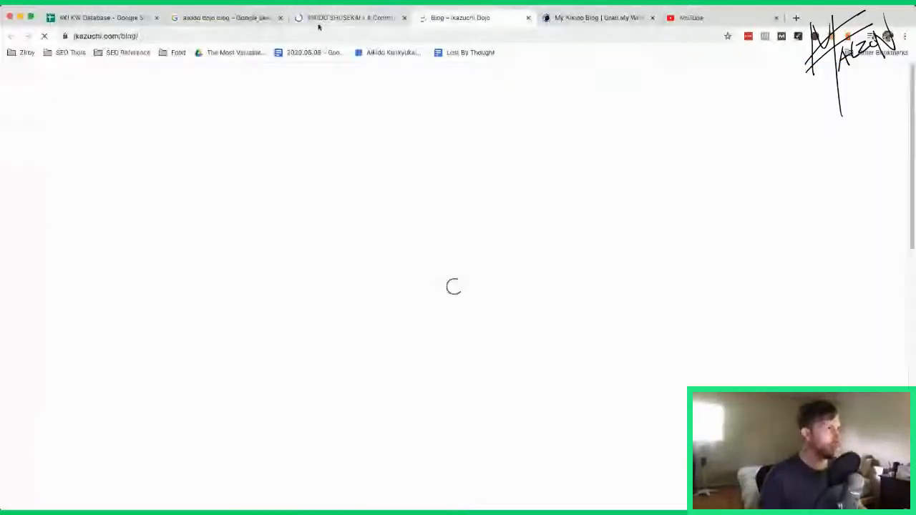
{"action": "left_click", "coordinate": [572, 22]}
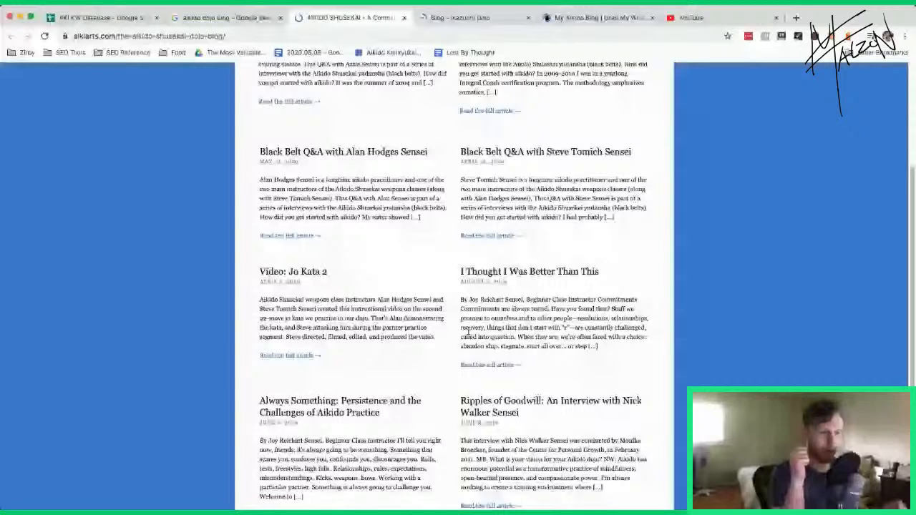
{"action": "left_click_drag", "start_coordinate": [460, 152], "coordinate": [524, 152]}
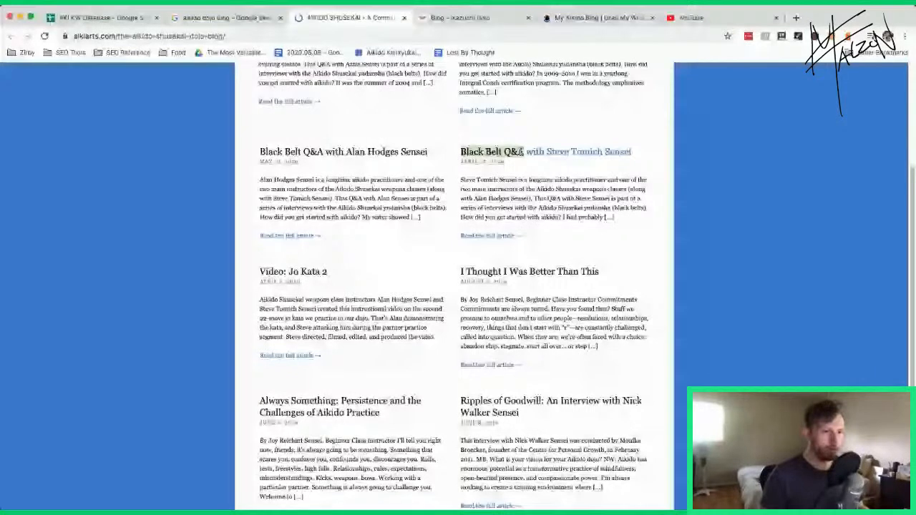
{"action": "key", "text": "ctrl+Tab"}
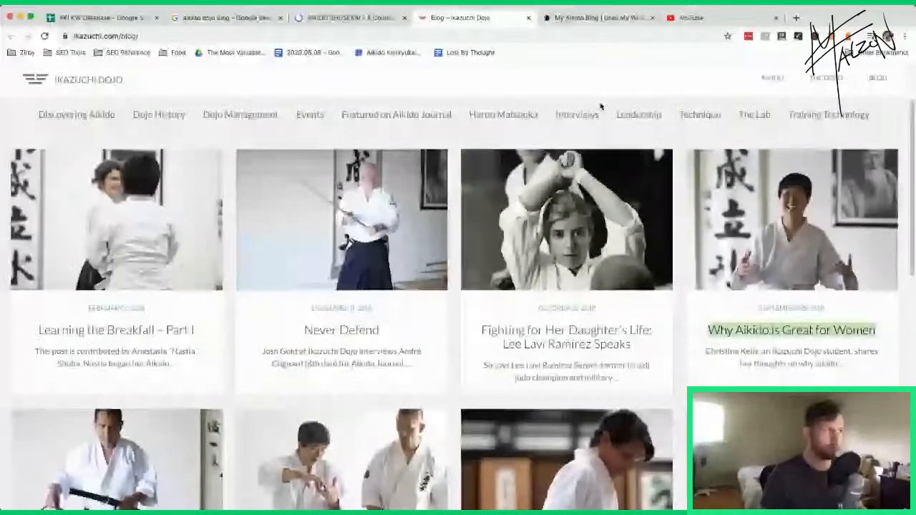
{"action": "key", "text": "ctrl+shift+Tab"}
{"action": "key", "text": "ctrl+shift+Tab"}
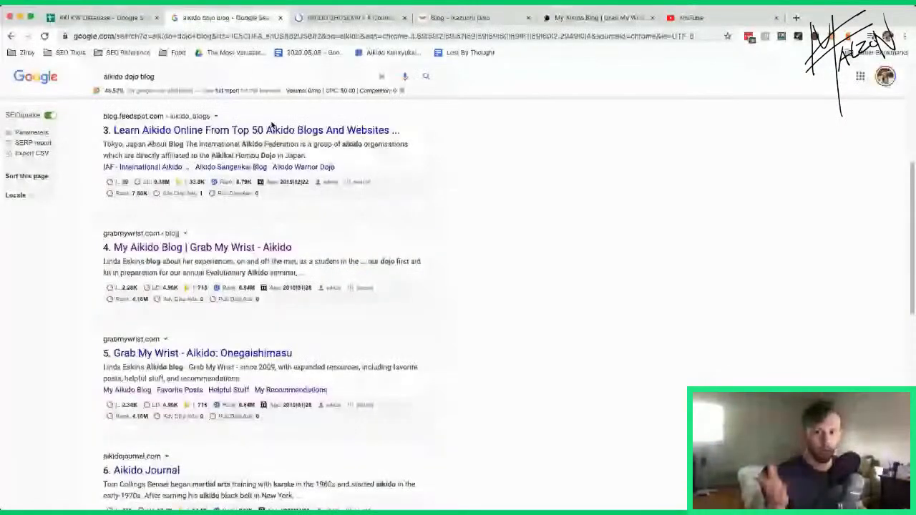
{"action": "key", "text": "ctrl+shift+Tab"}
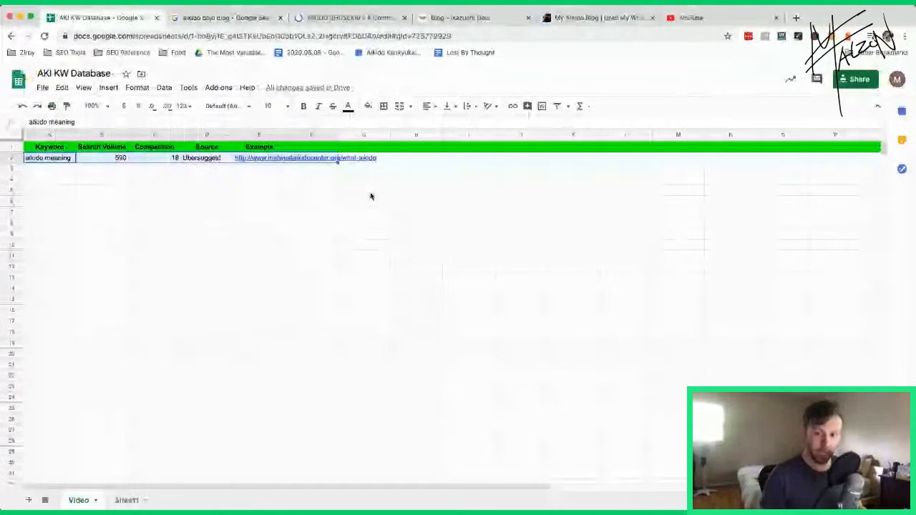
{"action": "left_click", "coordinate": [63, 174]}
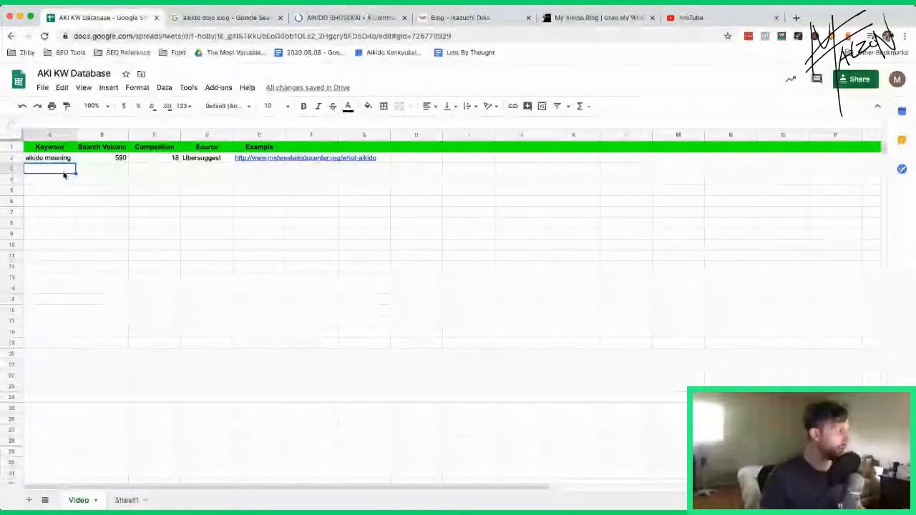
{"action": "key", "text": "super+v"}
{"action": "key", "text": "Down"}
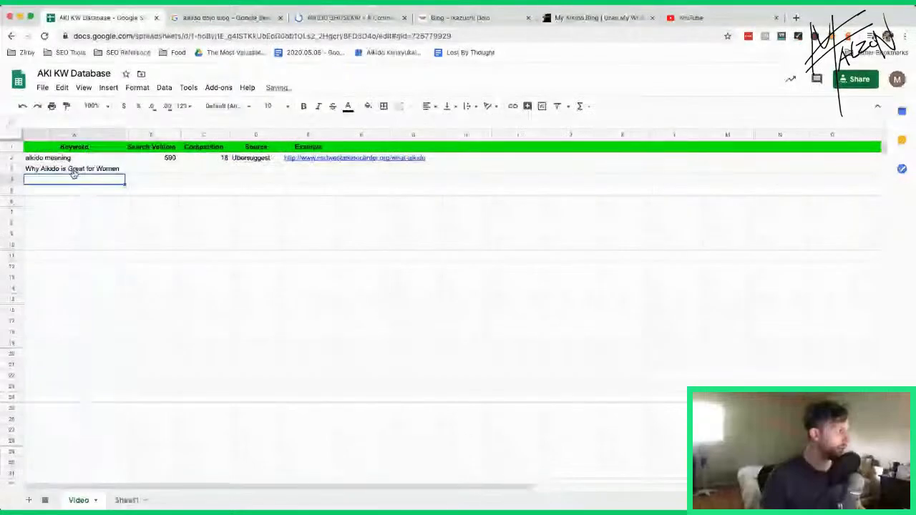
{"action": "key", "text": "super+4"}
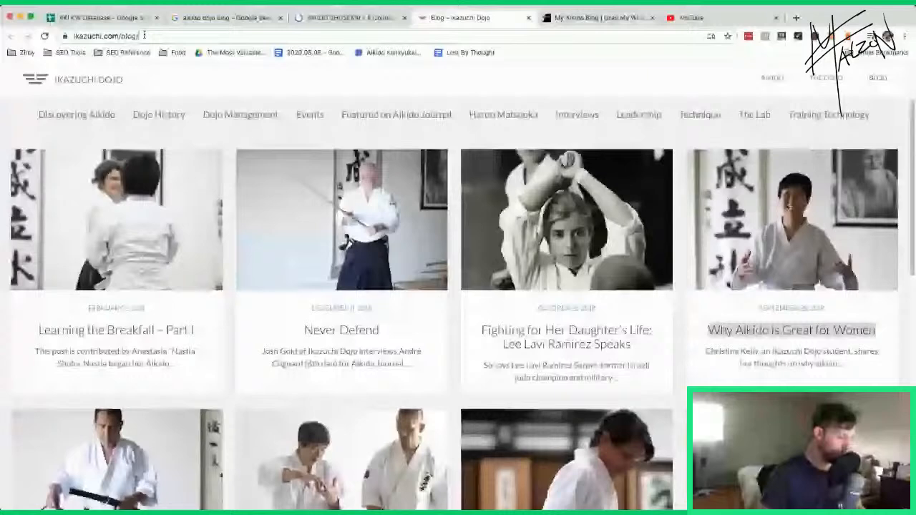
{"action": "key", "text": "super+1"}
{"action": "key", "text": "super+5"}
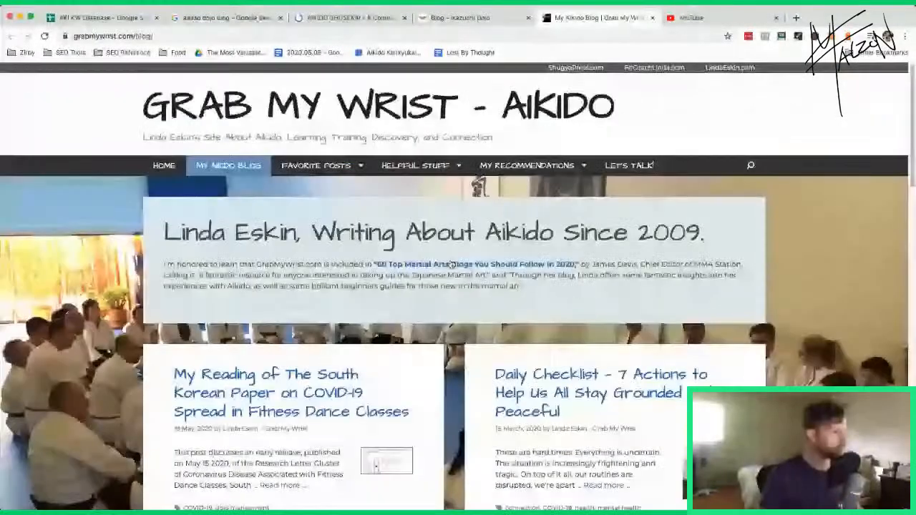
{"action": "key", "text": "super+4"}
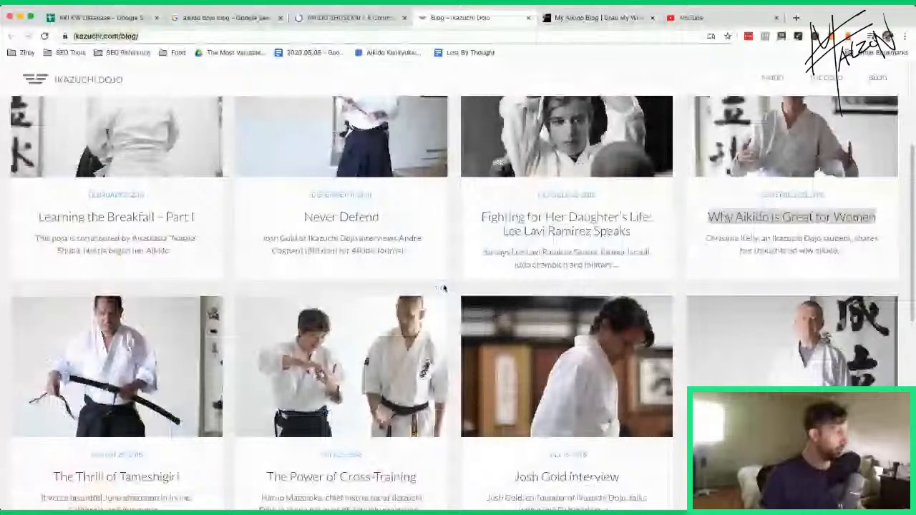
{"action": "scroll", "coordinate": [443, 288], "scroll_direction": "down", "scroll_amount": 1}
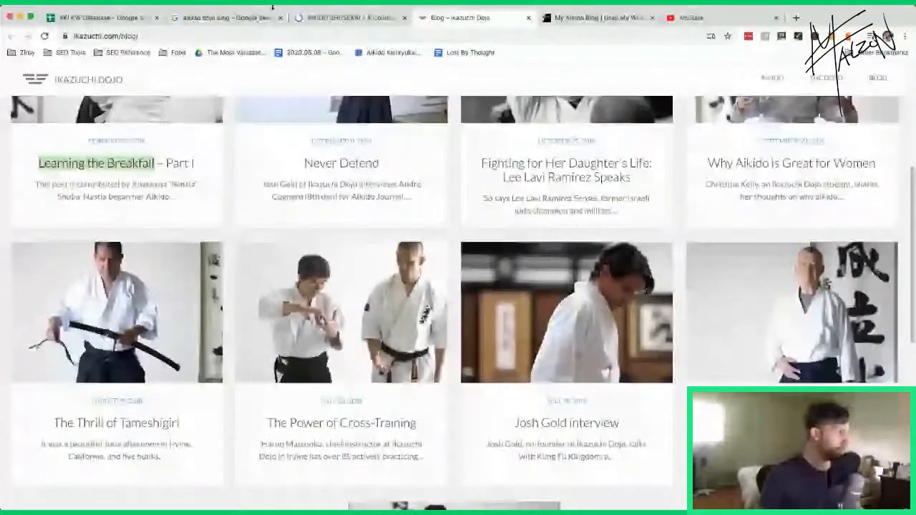
{"action": "left_click", "coordinate": [129, 18]}
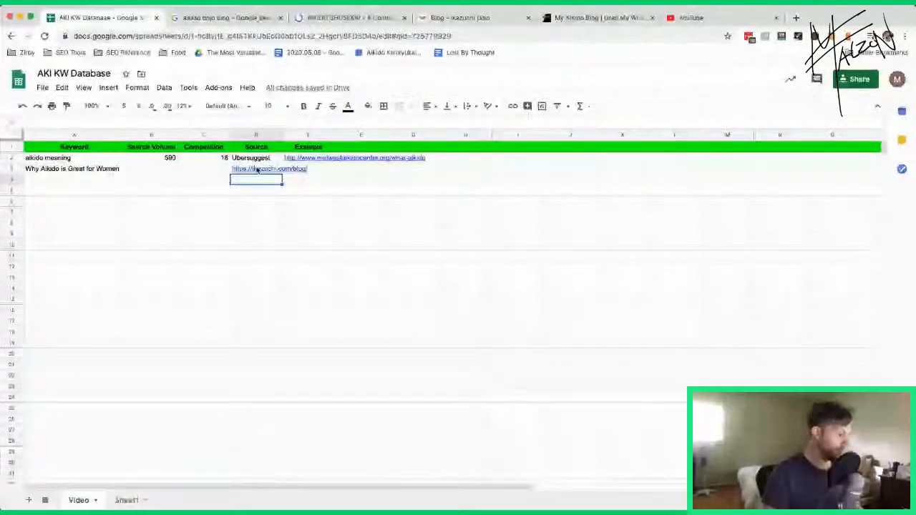
{"action": "key", "text": "Left"}
{"action": "key", "text": "Left"}
{"action": "key", "text": "Left"}
{"action": "type", "text": "Learning the Breakfall"}
{"action": "key", "text": "Right"}
{"action": "key", "text": "Right"}
{"action": "key", "text": "Right"}
{"action": "type", "text": "https://ikazuchi.com/blog/"}
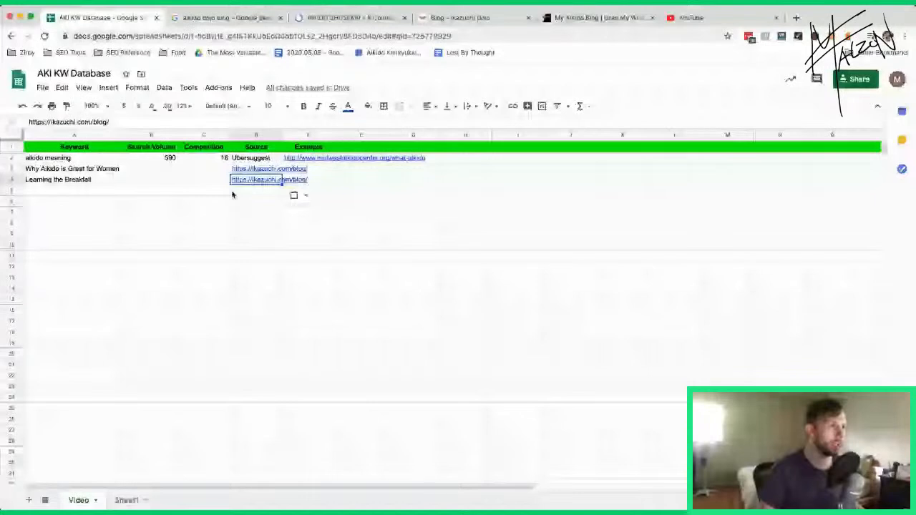
{"action": "left_click", "coordinate": [461, 18]}
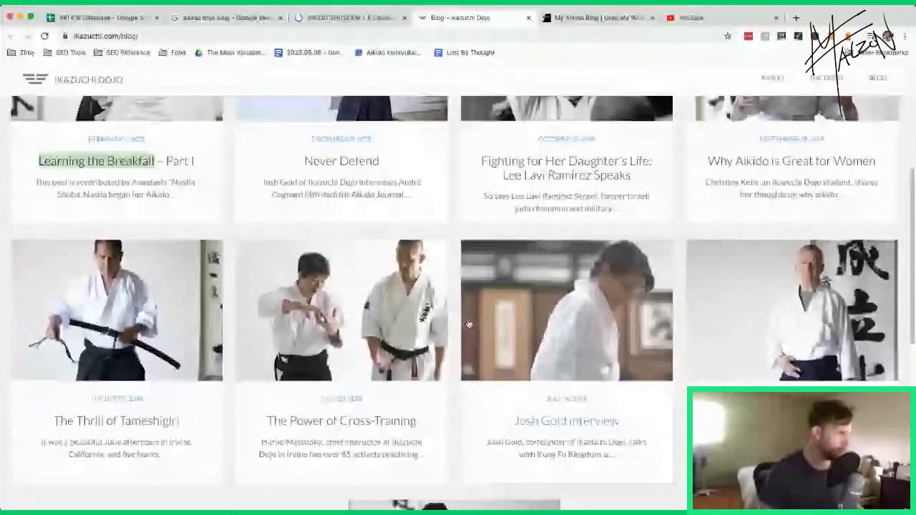
{"action": "scroll", "coordinate": [438, 245], "scroll_direction": "down", "scroll_amount": 3}
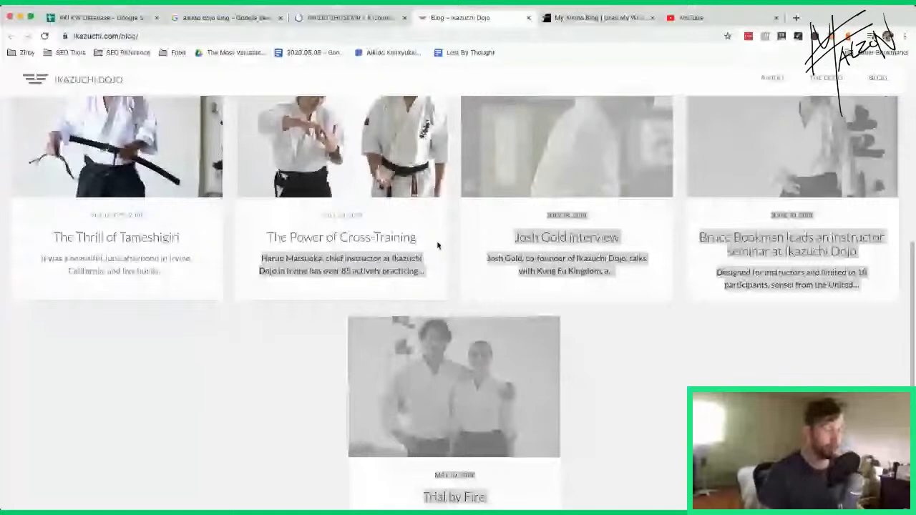
{"action": "key", "text": "ctrl+1"}
{"action": "type", "text": "https://ikazuchi.com/blog/"}
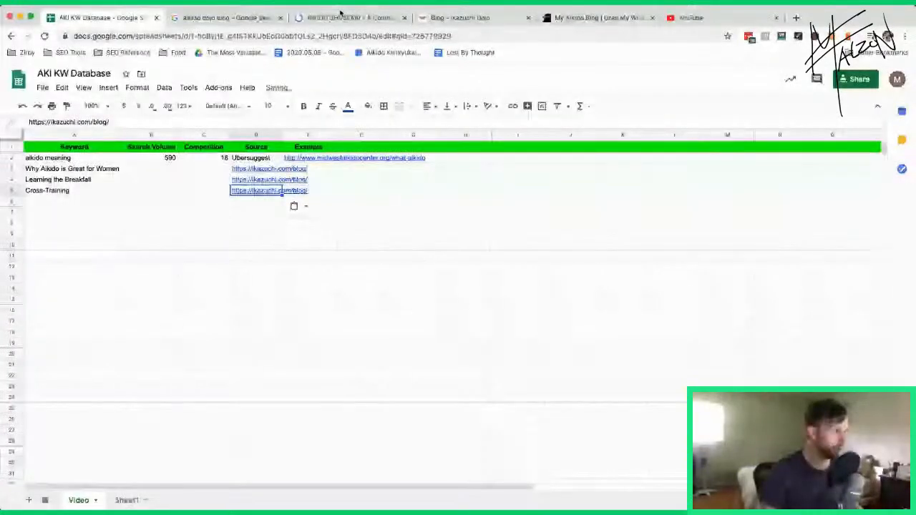
{"action": "key", "text": "ctrl+4"}
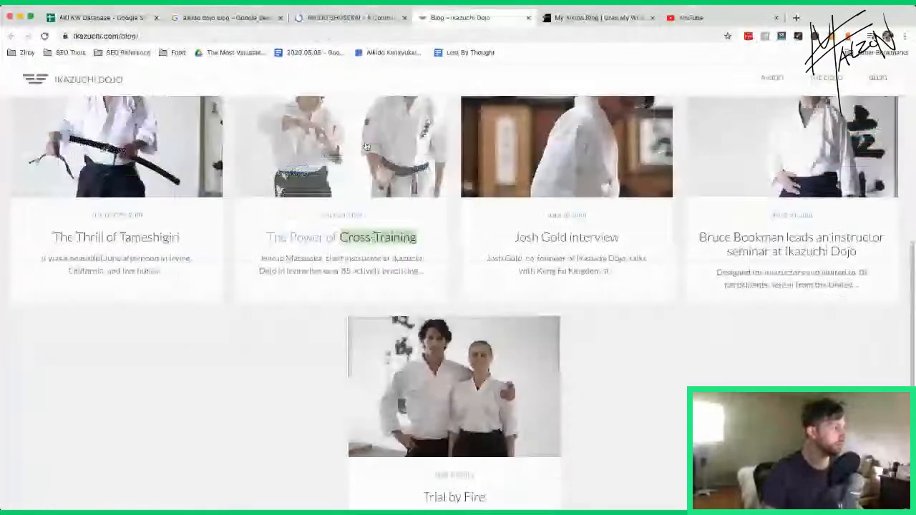
{"action": "left_click", "coordinate": [366, 146]}
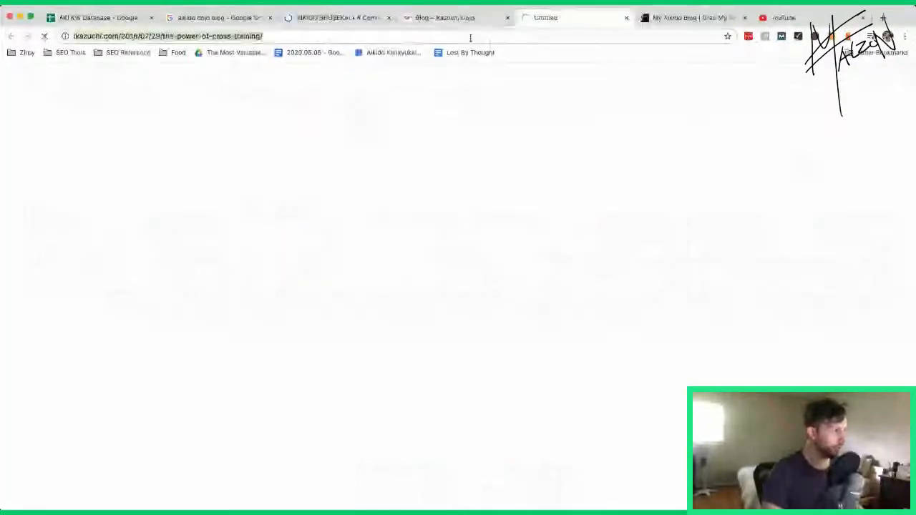
{"action": "left_click", "coordinate": [120, 25]}
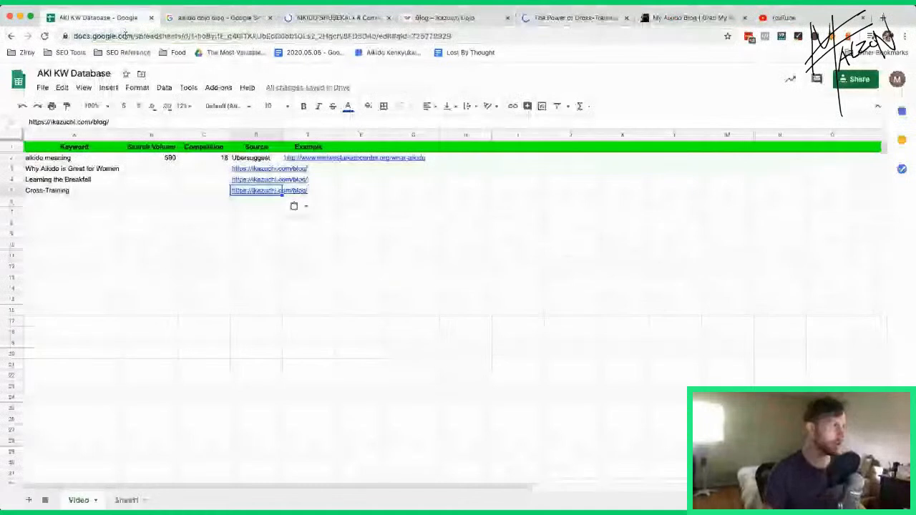
{"action": "type", "text": "https://ikazuchi.com/2018/07/29/the-power-of-cross-training/"}
{"action": "key", "text": "Return"}
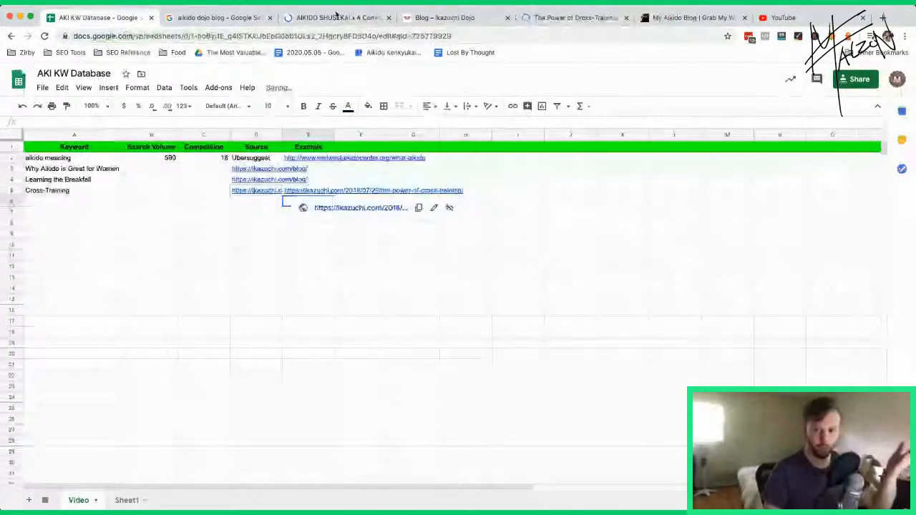
{"action": "left_click", "coordinate": [539, 15]}
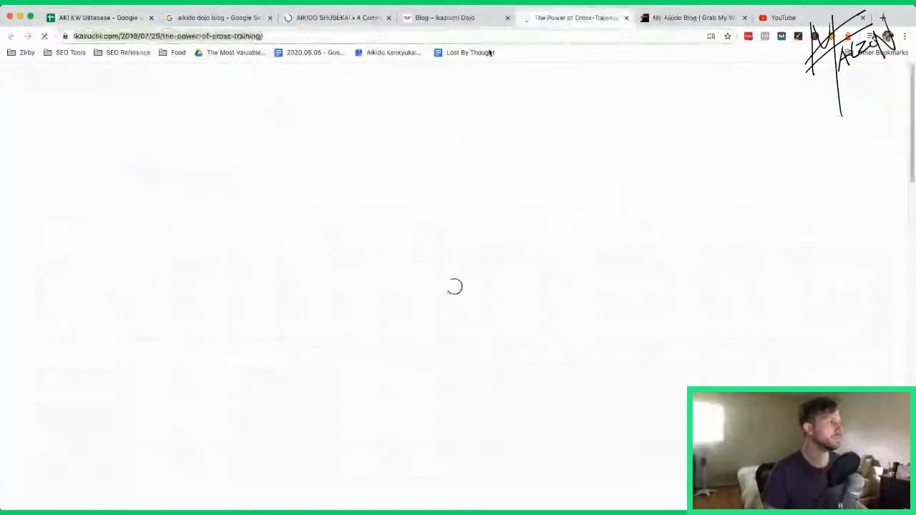
{"action": "left_click", "coordinate": [93, 16]}
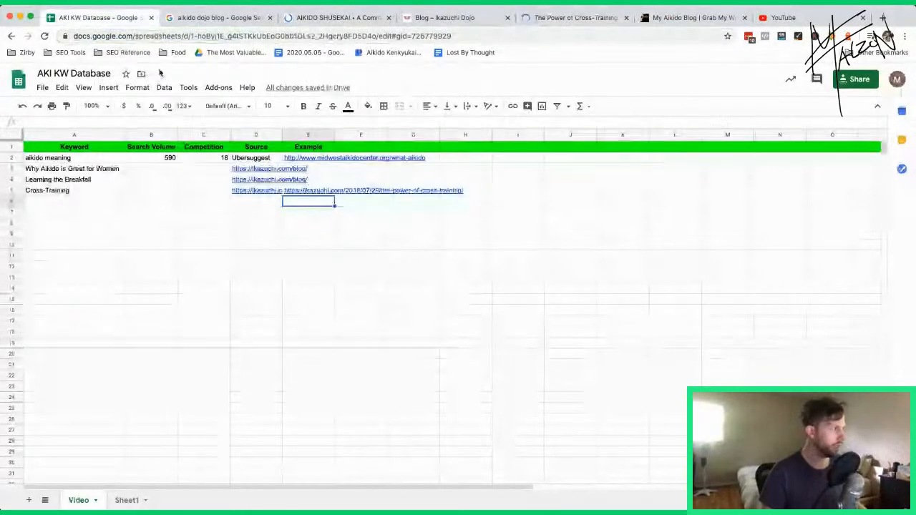
{"action": "left_click", "coordinate": [78, 190]}
{"action": "left_click", "coordinate": [111, 170], "text": "shift"}
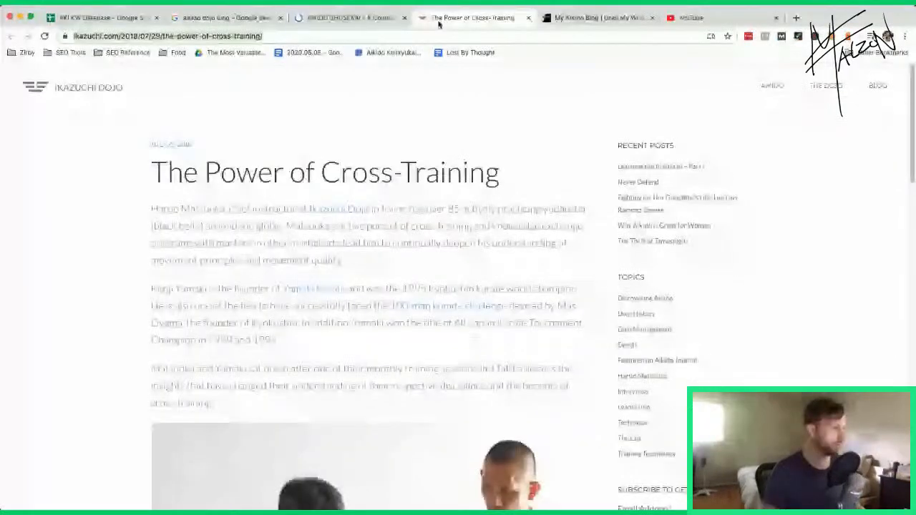
Close the cross-training post, look through the Grab My Wrist blog for keyword ideas, and examine the URL slug of "Your Dojo First Aid Kit".
{"action": "key", "text": "super+w"}
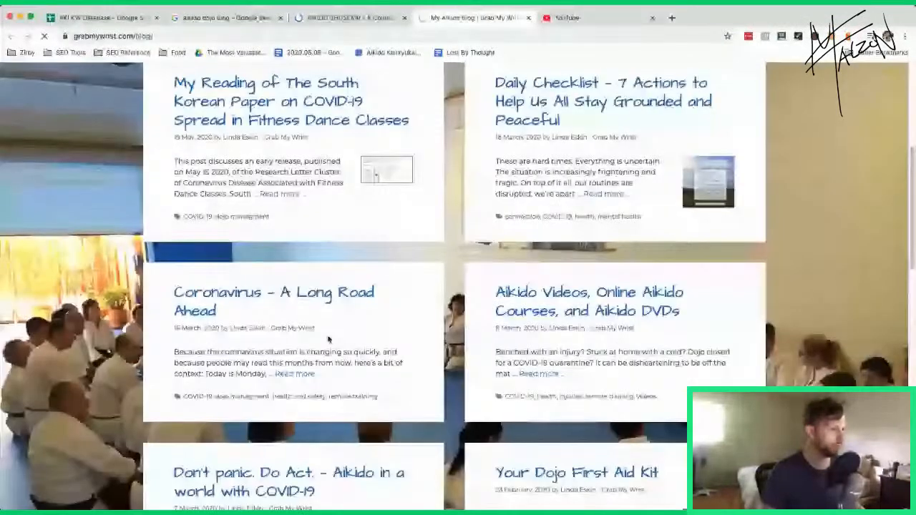
{"action": "scroll", "coordinate": [512, 168], "scroll_direction": "down", "scroll_amount": 2}
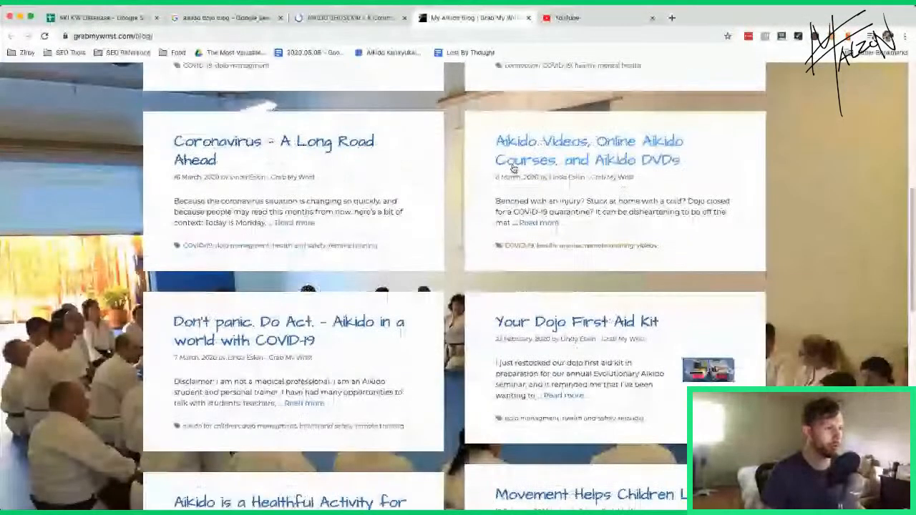
{"action": "scroll", "coordinate": [512, 168], "scroll_direction": "down", "scroll_amount": 2}
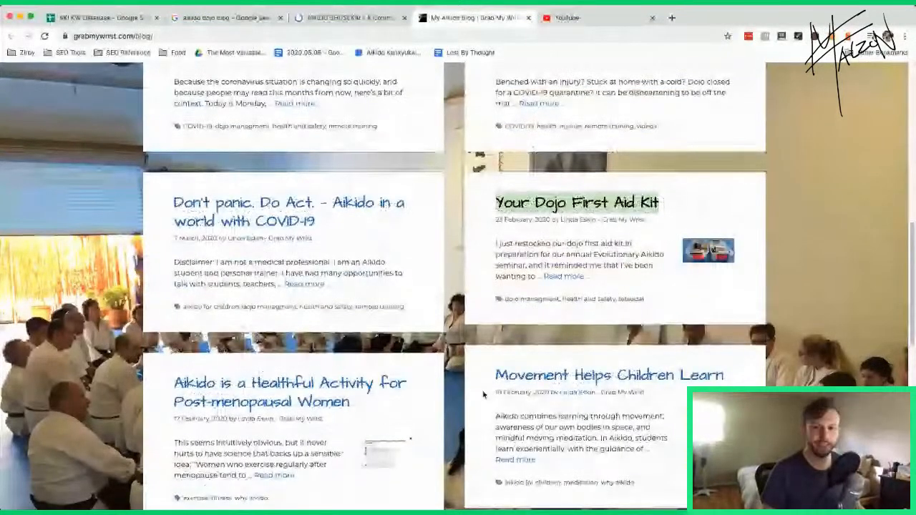
{"action": "scroll", "coordinate": [484, 394], "scroll_direction": "down", "scroll_amount": 5}
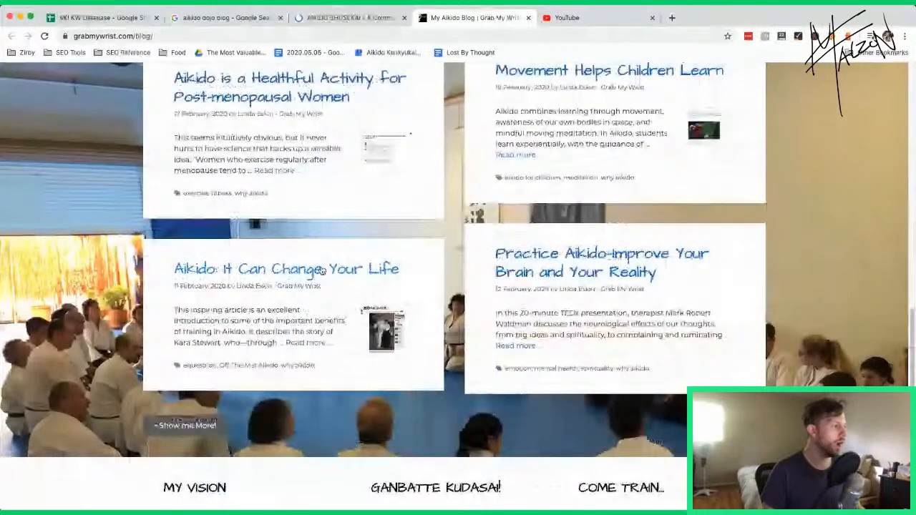
{"action": "scroll", "coordinate": [622, 121], "scroll_direction": "up", "scroll_amount": 6}
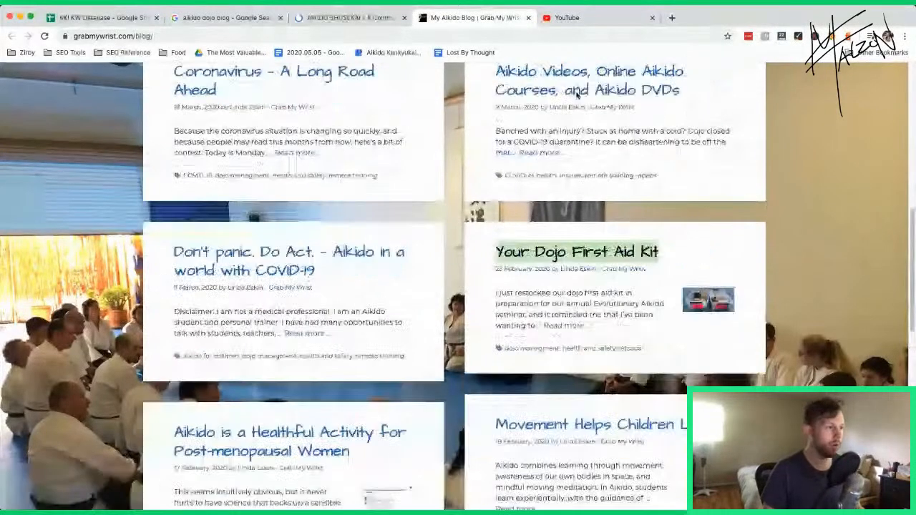
{"action": "scroll", "coordinate": [577, 96], "scroll_direction": "down", "scroll_amount": 1}
{"action": "left_click", "coordinate": [604, 204]}
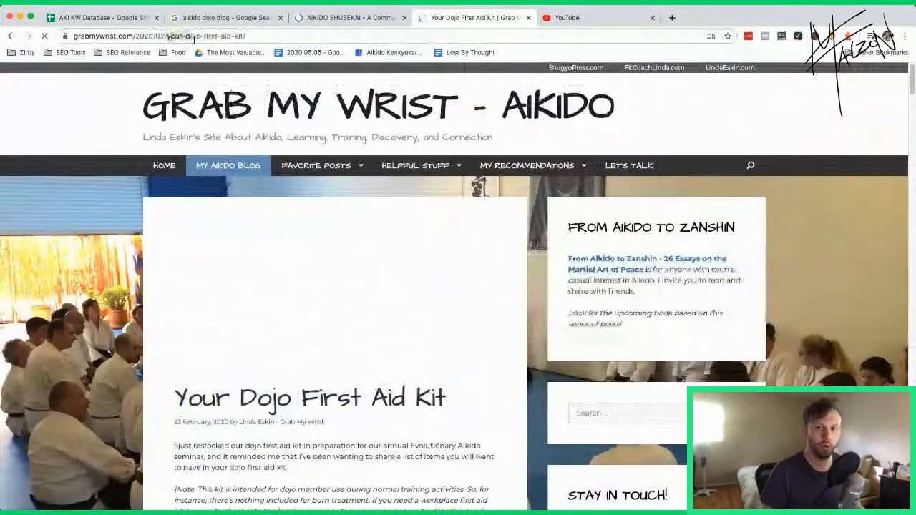
{"action": "left_click_drag", "start_coordinate": [193, 37], "coordinate": [244, 37]}
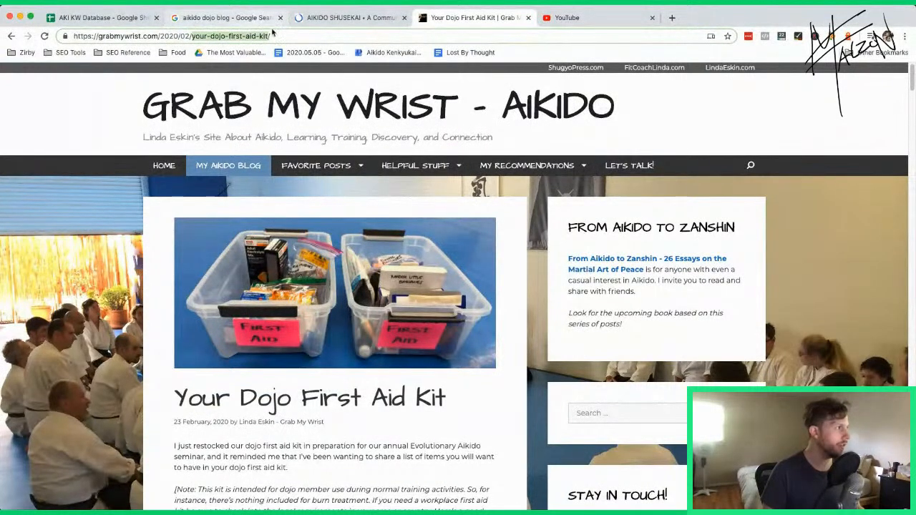
{"action": "left_click", "coordinate": [100, 17]}
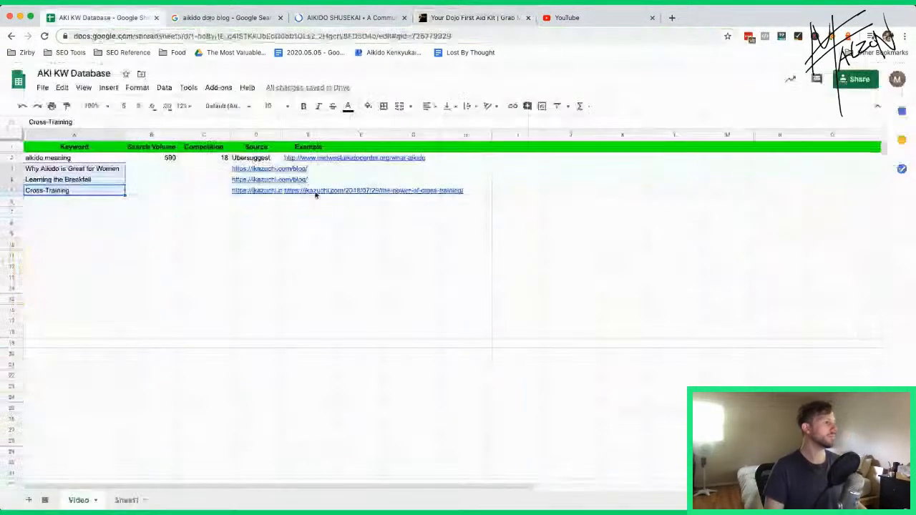
{"action": "left_click", "coordinate": [74, 212]}
{"action": "left_click_drag", "start_coordinate": [105, 191], "coordinate": [253, 168]}
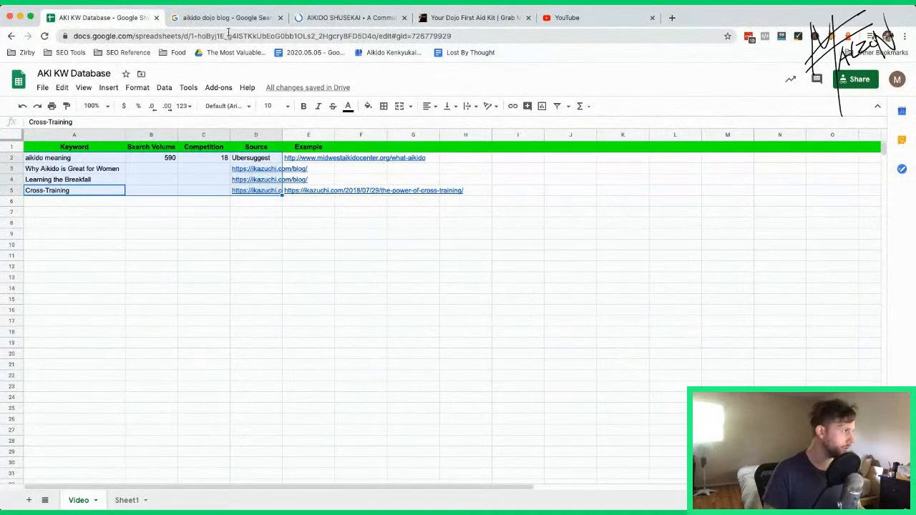
Replace the Google query with "aikido" and run the suggested search "aikido vs judo".
{"action": "left_click", "coordinate": [227, 18]}
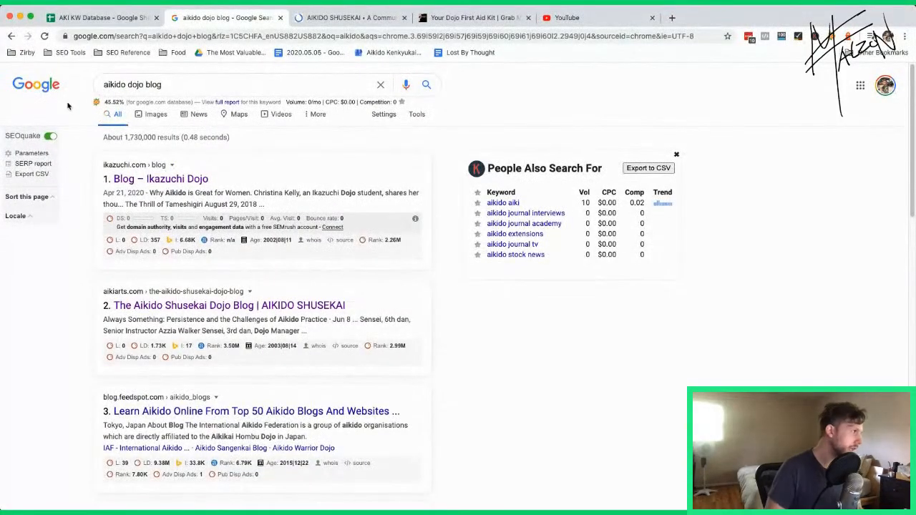
{"action": "key", "text": "super+a"}
{"action": "key", "text": "BackSpace"}
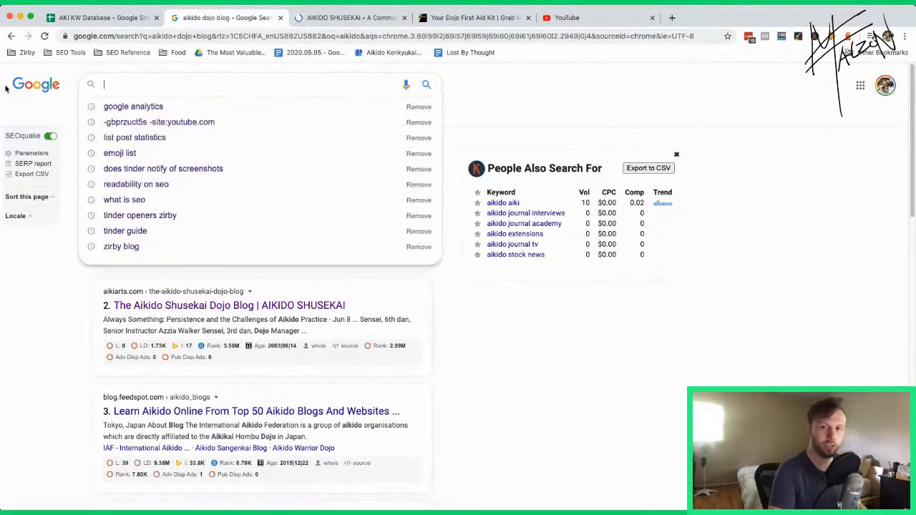
{"action": "type", "text": "cheese"}
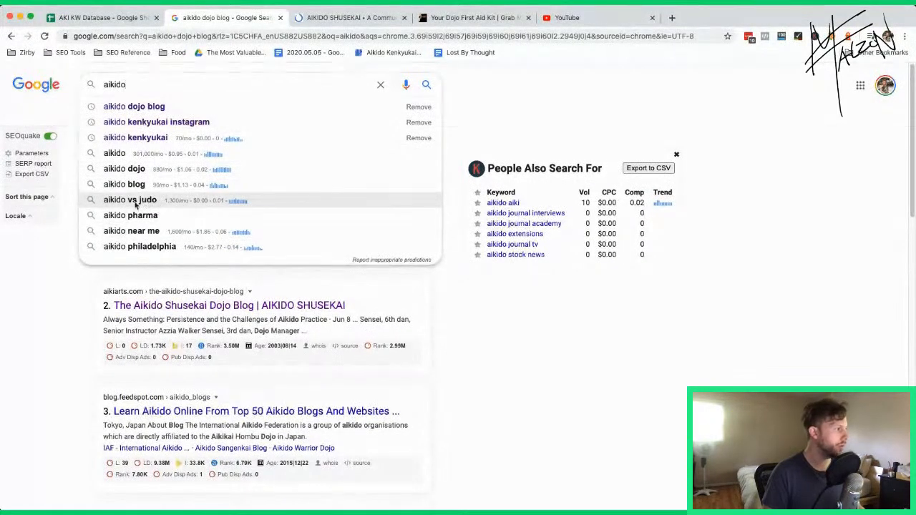
{"action": "left_click", "coordinate": [146, 204]}
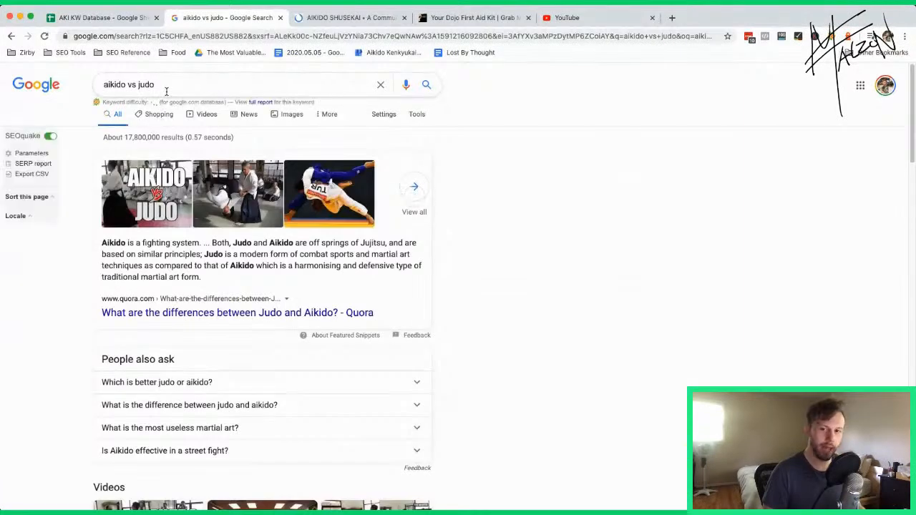
Copy the Google query "aikido vs judo" into the Keyword column of row 6 in the AKI KW Database sheet.
{"action": "left_click_drag", "start_coordinate": [166, 91], "coordinate": [92, 86]}
{"action": "key", "text": "ctrl+c"}
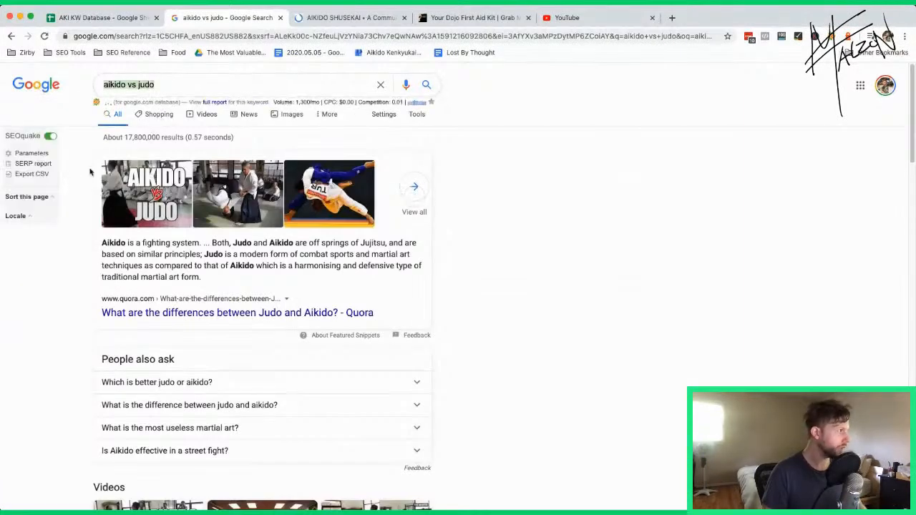
{"action": "left_click", "coordinate": [93, 19]}
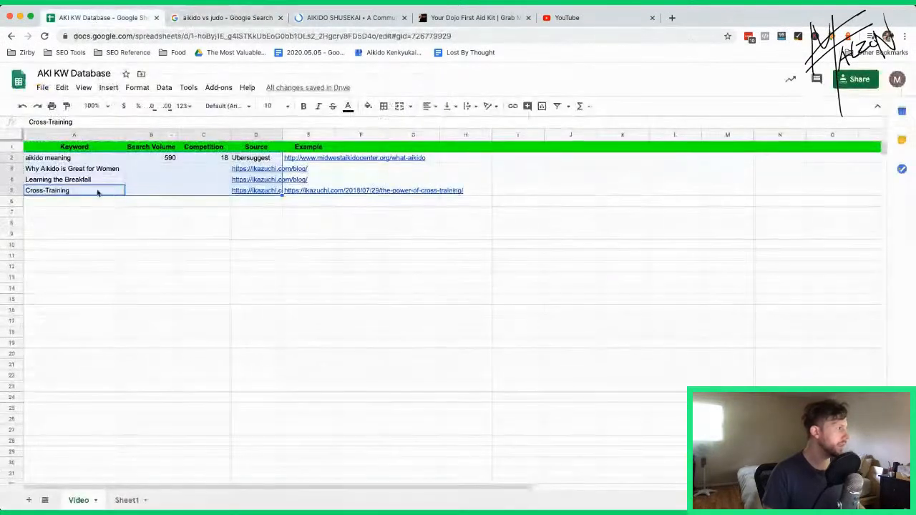
{"action": "left_click", "coordinate": [64, 202]}
{"action": "key", "text": "ctrl+v"}
{"action": "key", "text": "Return"}
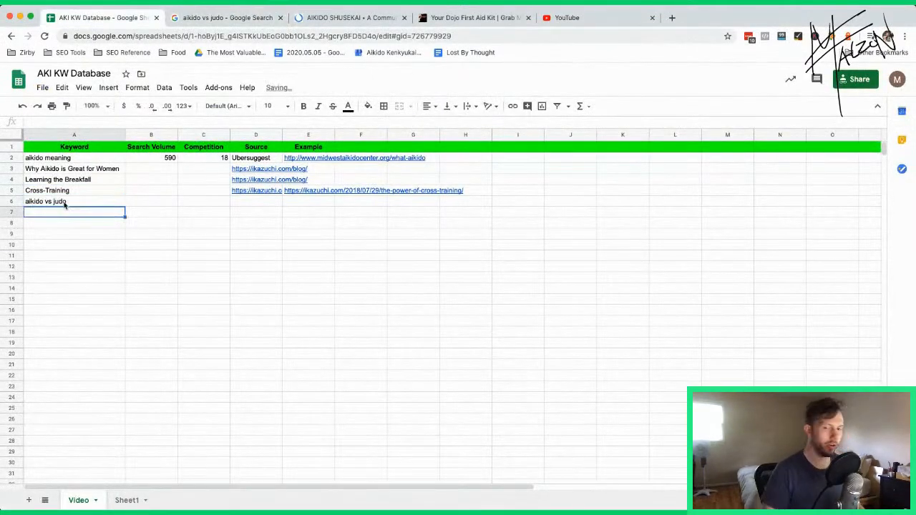
{"action": "left_click", "coordinate": [219, 17]}
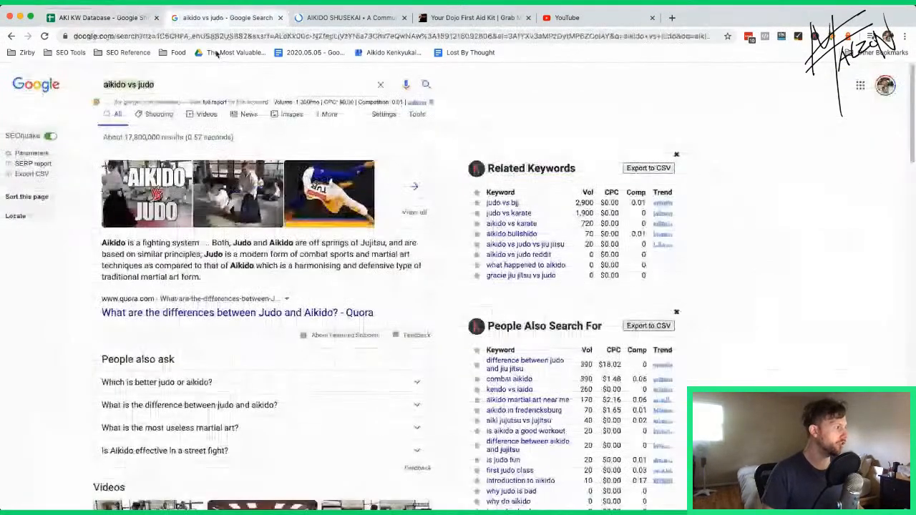
{"action": "scroll", "coordinate": [200, 173], "scroll_direction": "down", "scroll_amount": 3}
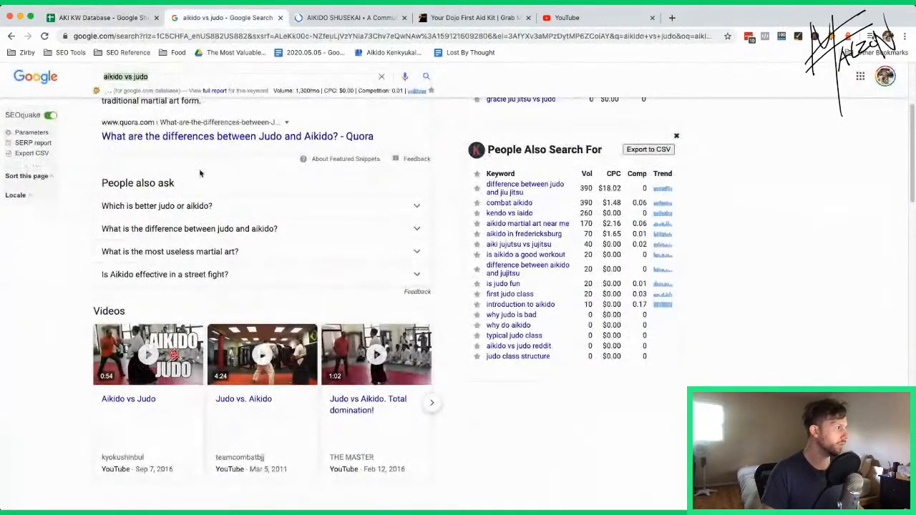
{"action": "scroll", "coordinate": [201, 173], "scroll_direction": "up", "scroll_amount": 1}
{"action": "scroll", "coordinate": [179, 272], "scroll_direction": "down", "scroll_amount": 4}
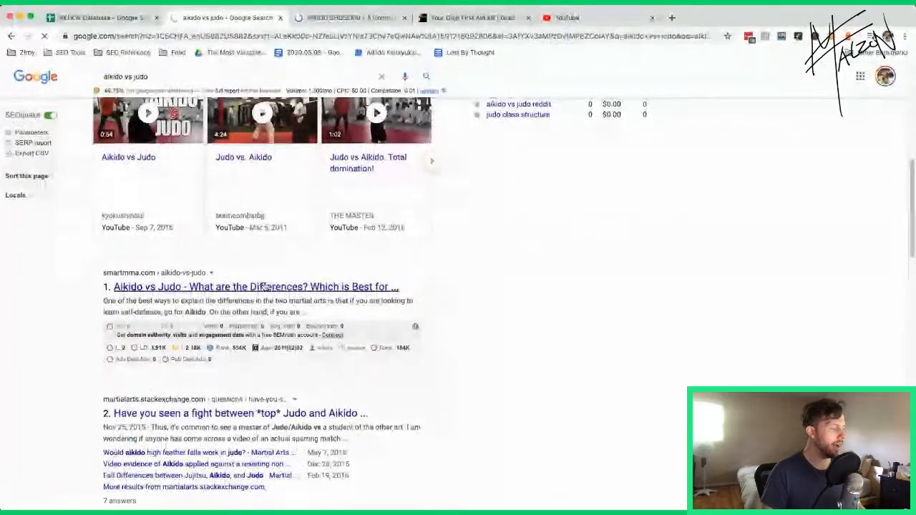
{"action": "left_click", "coordinate": [236, 287]}
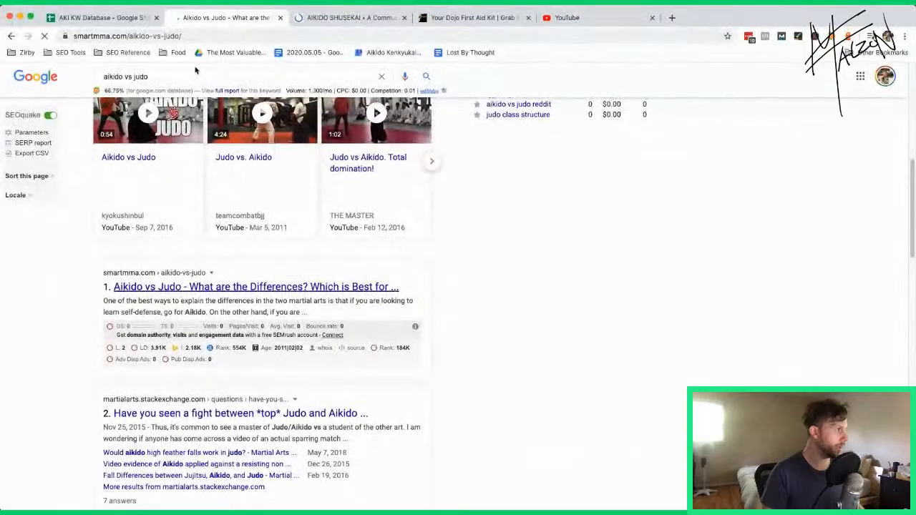
{"action": "left_click", "coordinate": [105, 18]}
{"action": "left_click", "coordinate": [248, 213]}
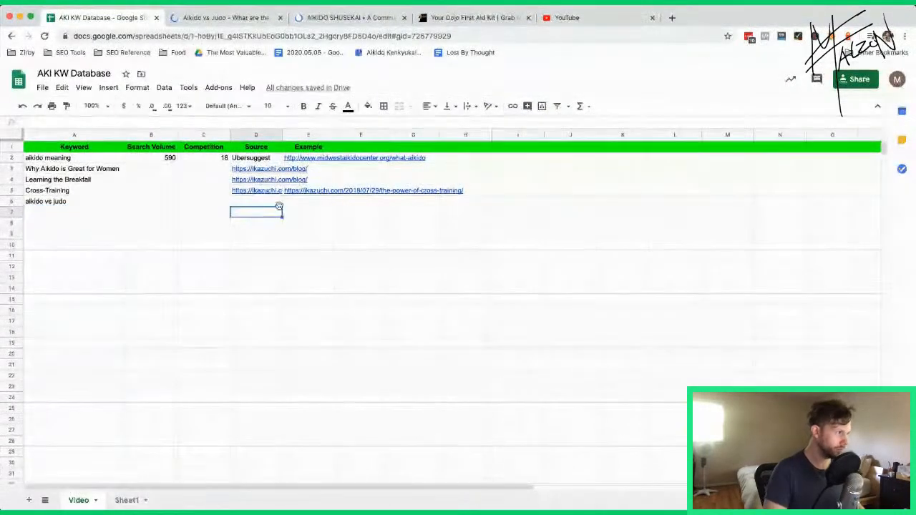
{"action": "double_click", "coordinate": [309, 202]}
{"action": "type", "text": "https://smartmma.com/aikido-vs-judo/"}
{"action": "key", "text": "Return"}
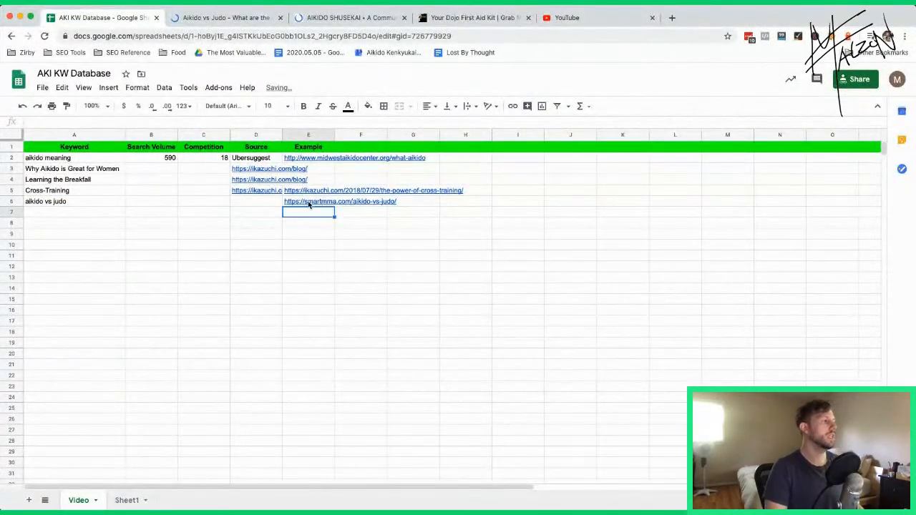
Enter "Google Autocomplete" as the source for "aikido vs judo" in row 6.
{"action": "key", "text": "Up"}
{"action": "key", "text": "Left"}
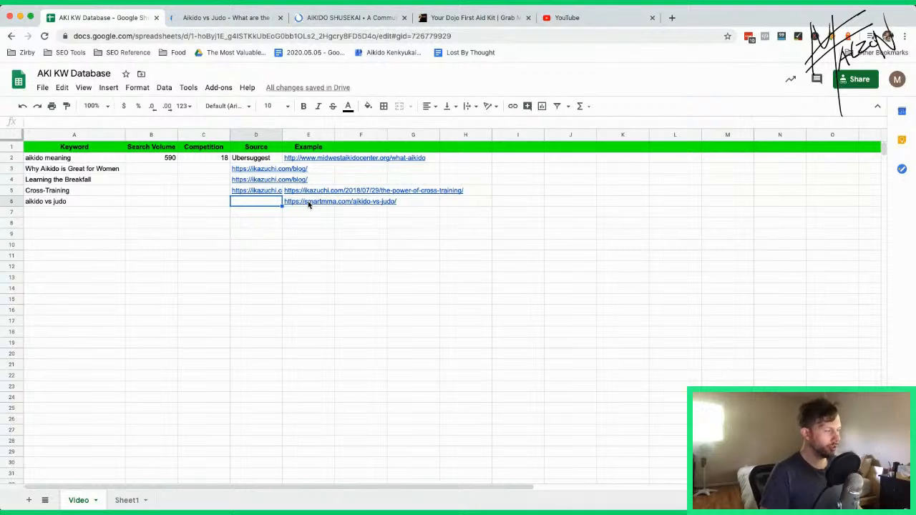
{"action": "type", "text": "Google Autom"}
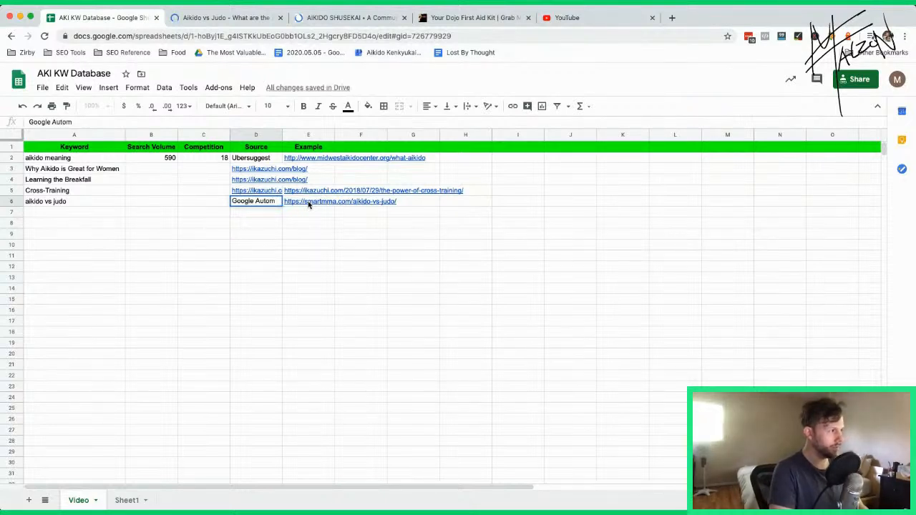
{"action": "key", "text": "BackSpace"}
{"action": "type", "text": "complete"}
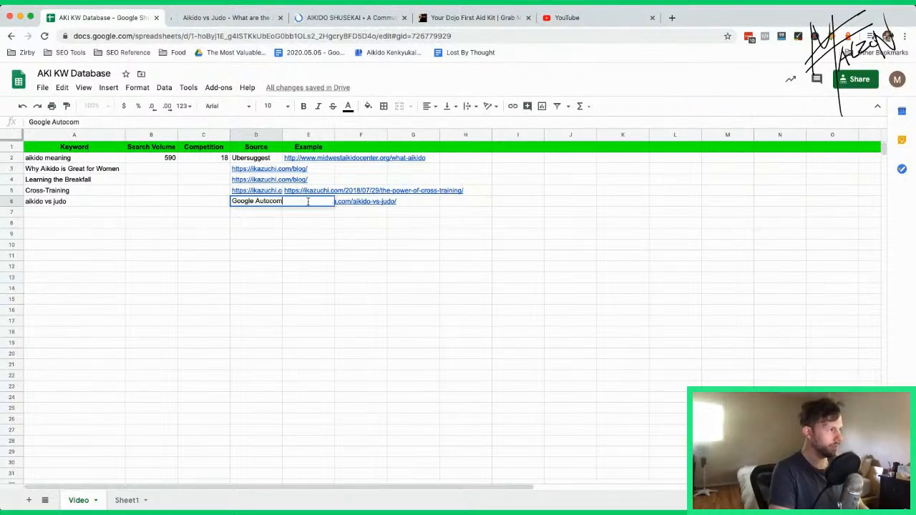
{"action": "key", "text": "Return"}
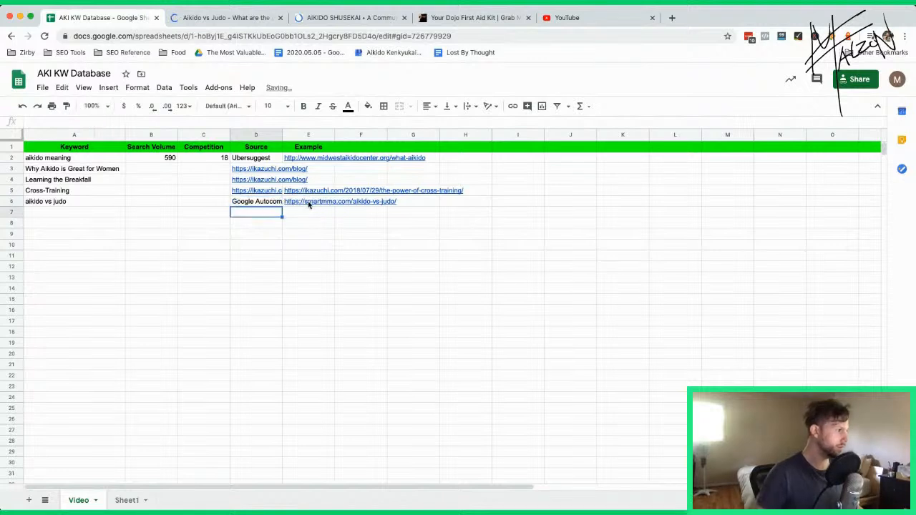
Resize columns A through E together to one equal width that fits the full source text.
{"action": "left_click", "coordinate": [307, 136]}
{"action": "key", "text": "ctrl+shift+Left"}
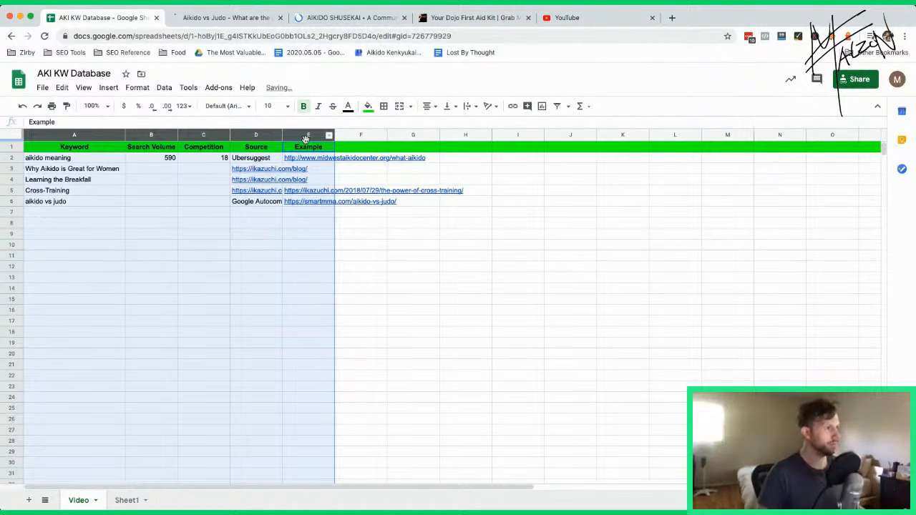
{"action": "left_click_drag", "start_coordinate": [334, 136], "coordinate": [370, 137]}
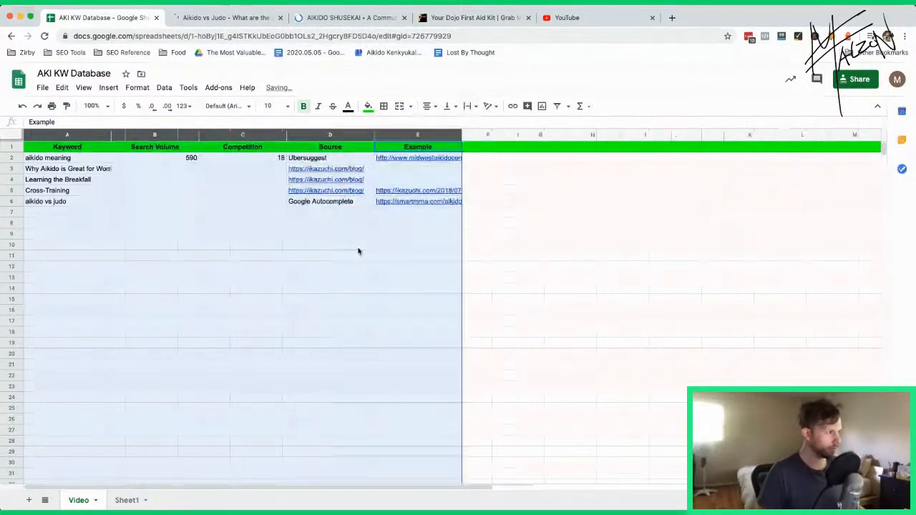
{"action": "left_click", "coordinate": [358, 251]}
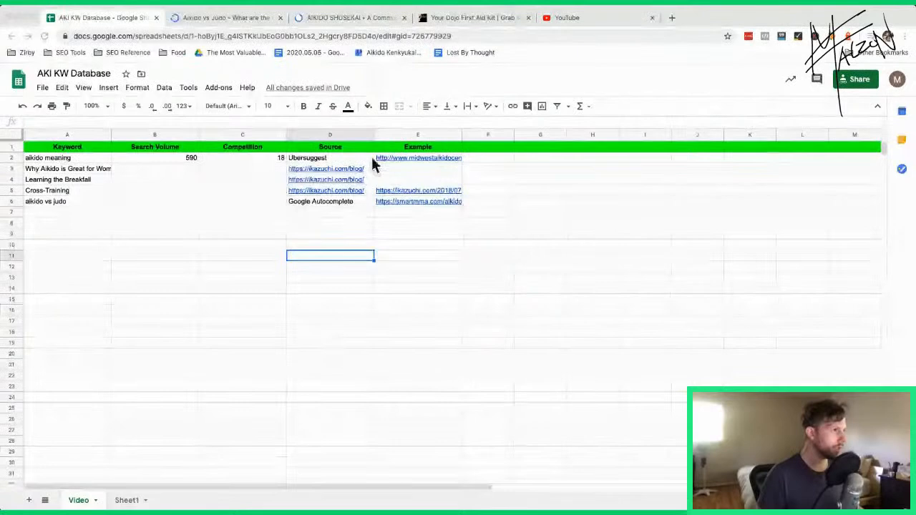
Return to the Google results, bring up suggestions for "aikido vs judo" and run the suggested search "aikido vs judo techniques".
{"action": "left_click", "coordinate": [250, 22]}
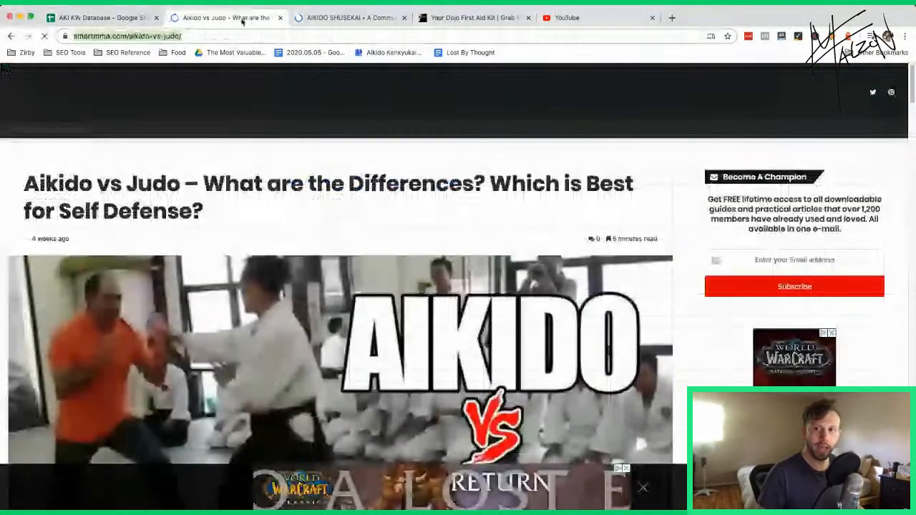
{"action": "left_click", "coordinate": [11, 36]}
{"action": "scroll", "coordinate": [141, 102], "scroll_direction": "up", "scroll_amount": 5}
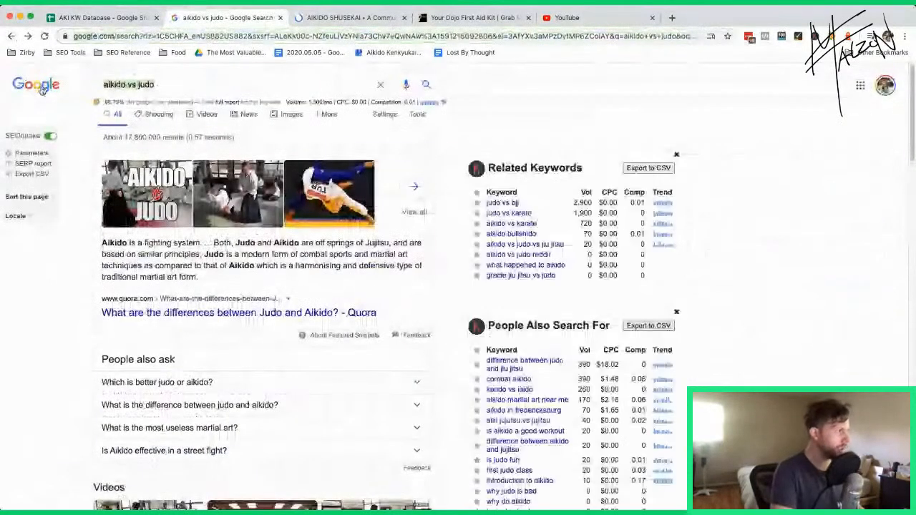
{"action": "type", "text": "aikid"}
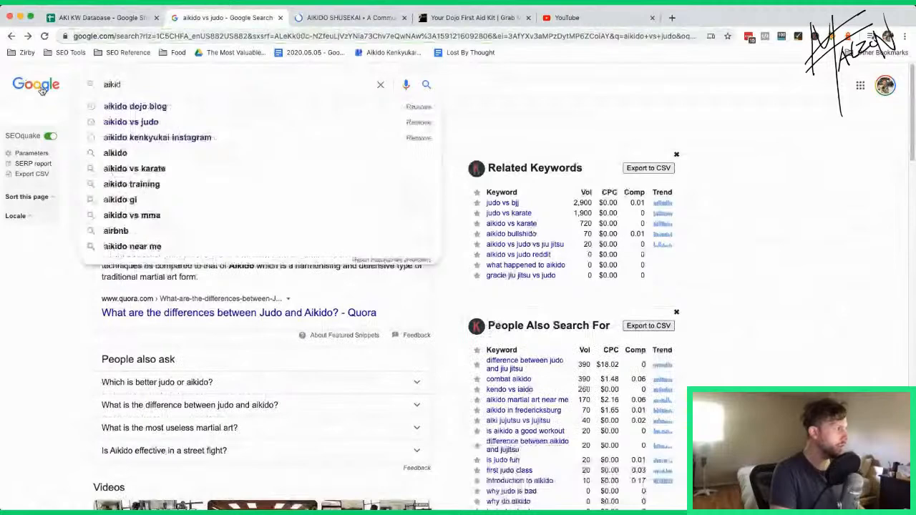
{"action": "type", "text": "o vs judo"}
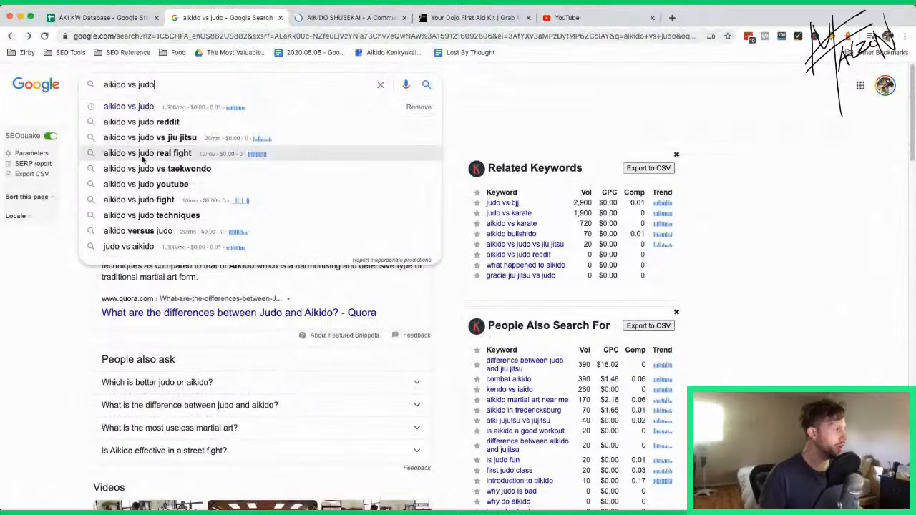
{"action": "left_click", "coordinate": [150, 215]}
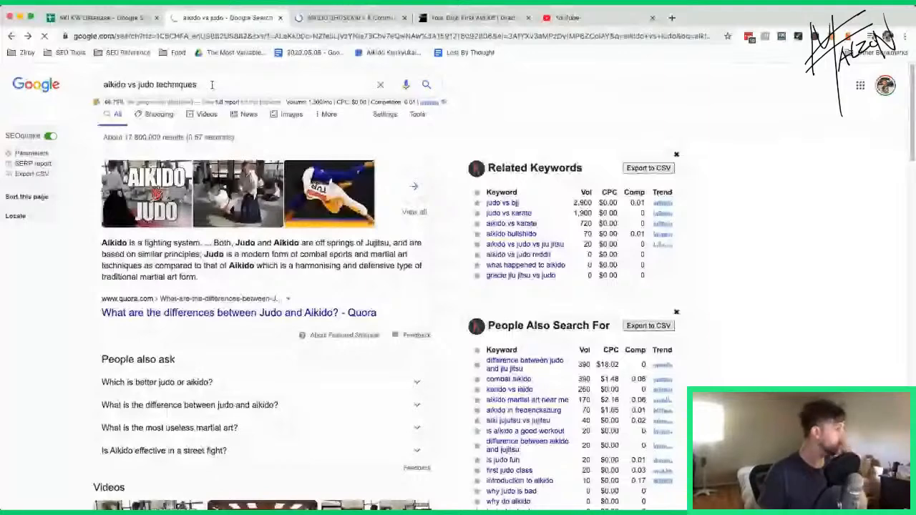
Record "aikido vs judo techniques" as the keyword in row 7 of the sheet with Google Autocomplete as its source.
{"action": "left_click", "coordinate": [101, 17]}
{"action": "type", "text": "aikido vs judo techniques"}
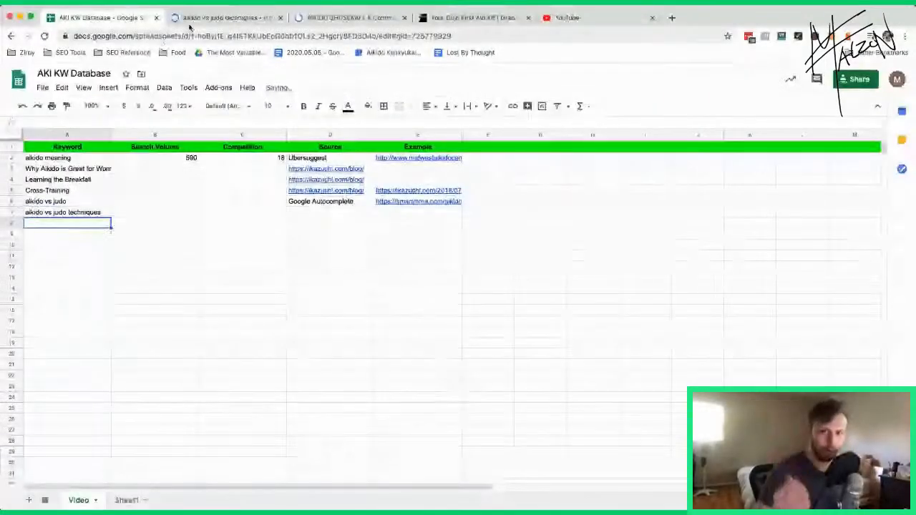
{"action": "left_click", "coordinate": [191, 21]}
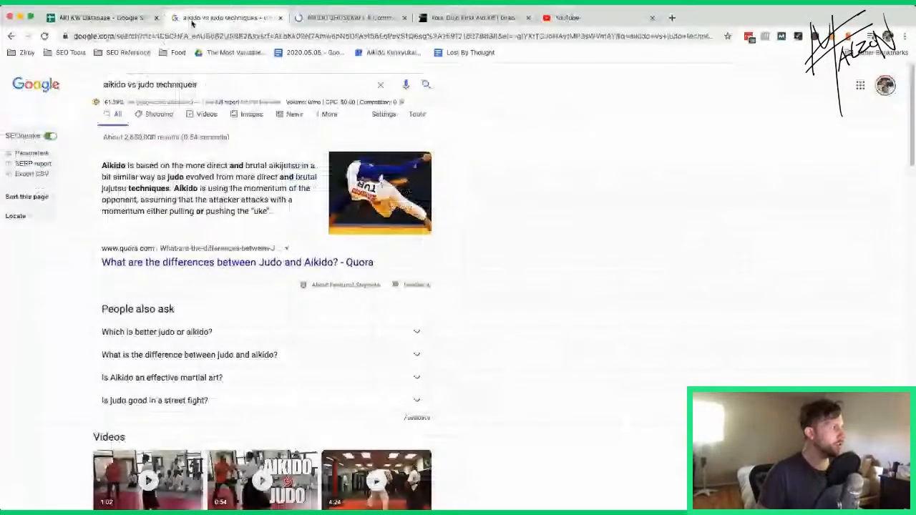
{"action": "left_click", "coordinate": [93, 20]}
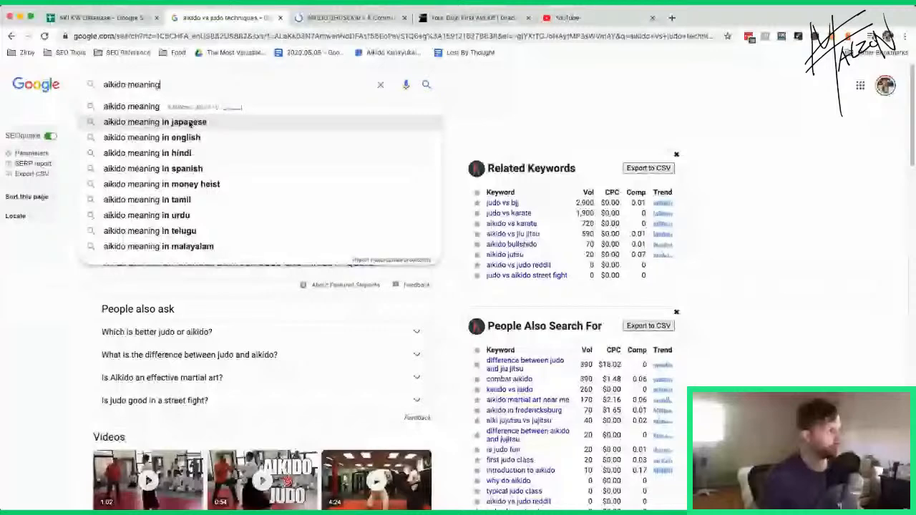
Replace the Google query with "Cross-Training martial art" and check the search suggestions for keyword ideas.
{"action": "key", "text": "super+a"}
{"action": "type", "text": "Cross-Trainin"}
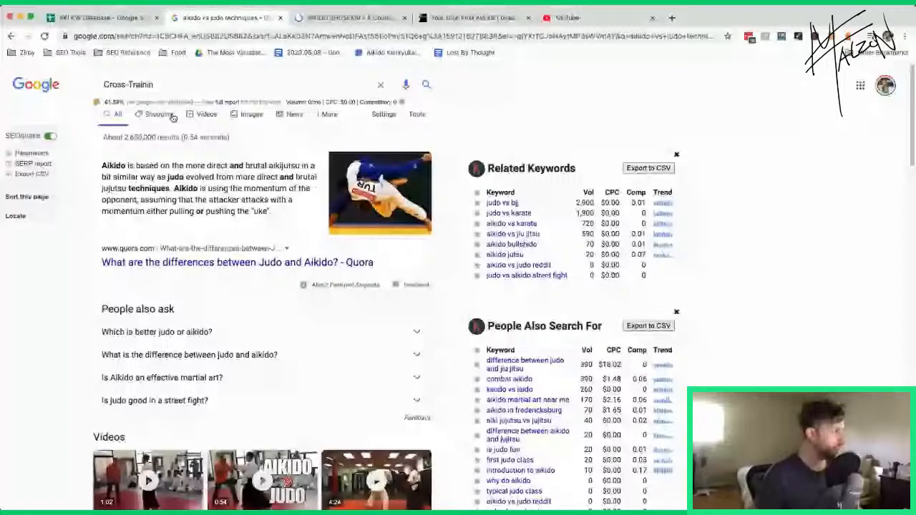
{"action": "type", "text": "g martial"}
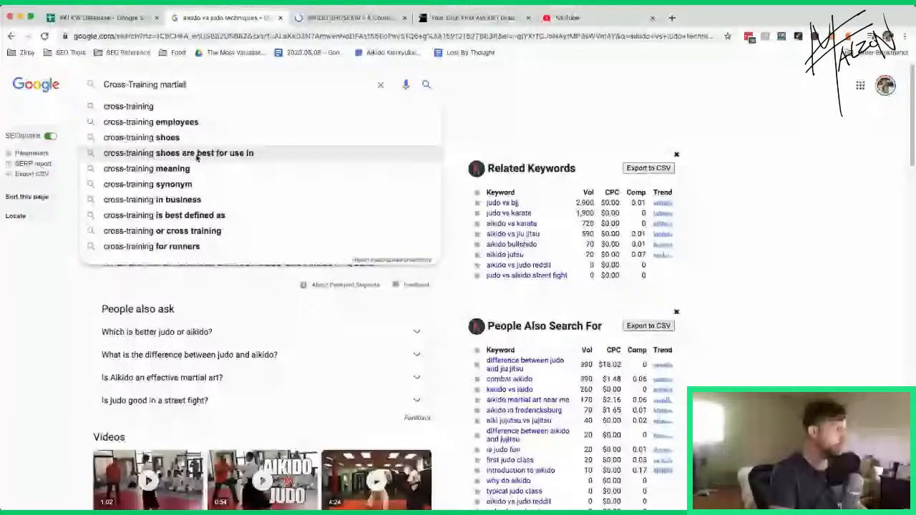
{"action": "type", "text": " art"}
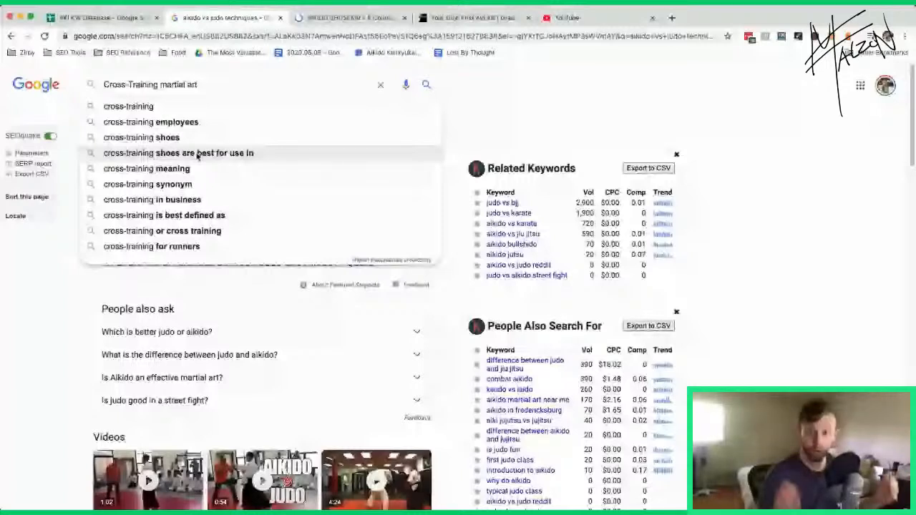
Search Google for "aikido stick", run the suggestion "how to make a jo staff", and record both keywords in rows 8 and 9.
{"action": "key", "text": "super+a"}
{"action": "type", "text": "a"}
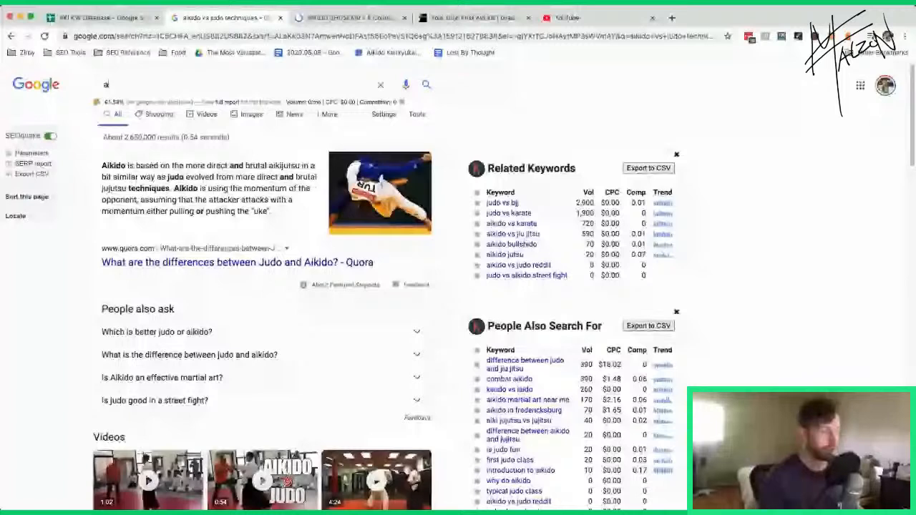
{"action": "type", "text": "ikido stick"}
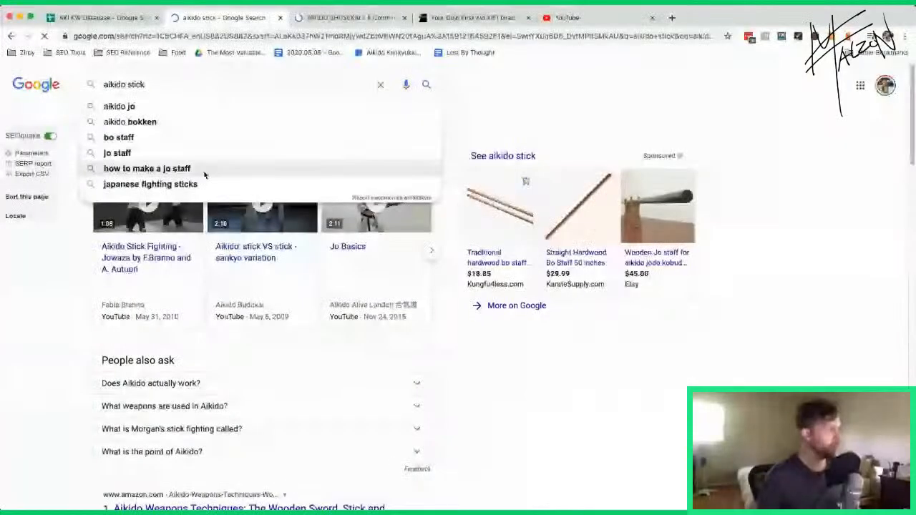
{"action": "left_click", "coordinate": [206, 170]}
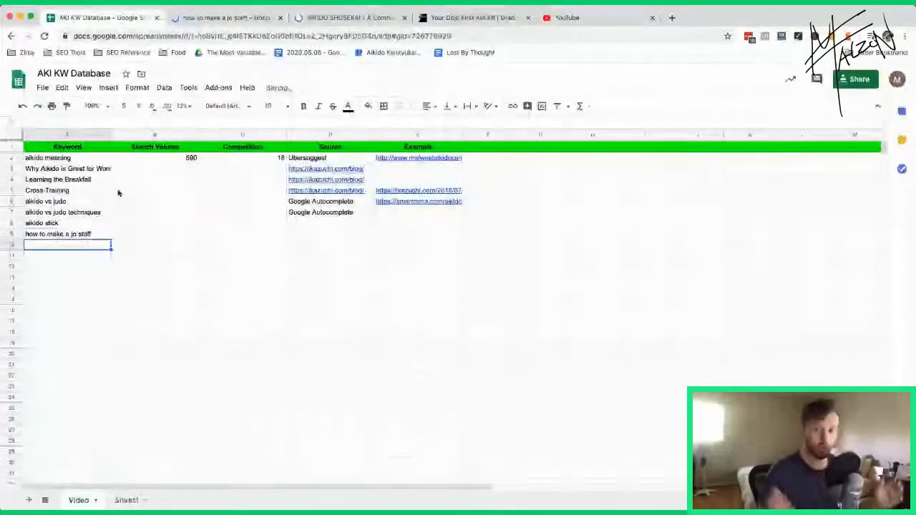
Look through the Google results for "how to make a jo staff" and fill Google Autocomplete as the source in rows 8 and 9.
{"action": "left_click", "coordinate": [222, 18]}
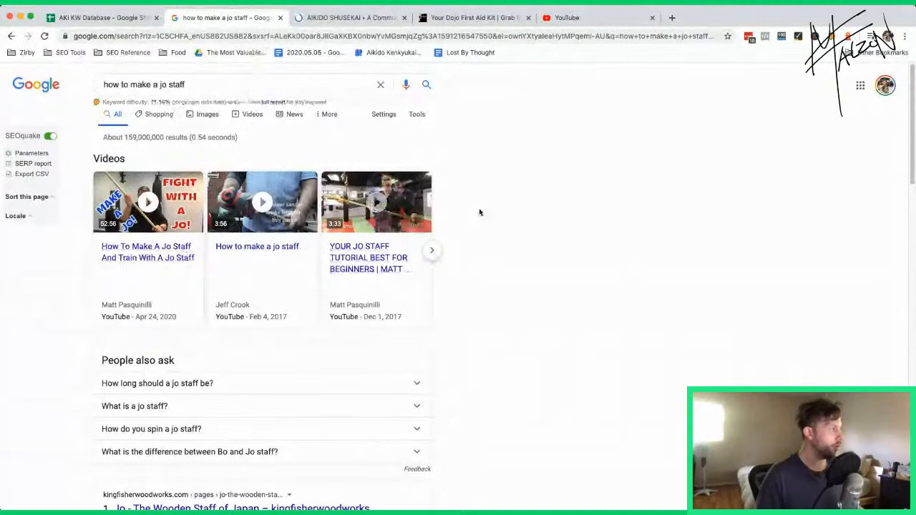
{"action": "scroll", "coordinate": [501, 204], "scroll_direction": "down", "scroll_amount": 3}
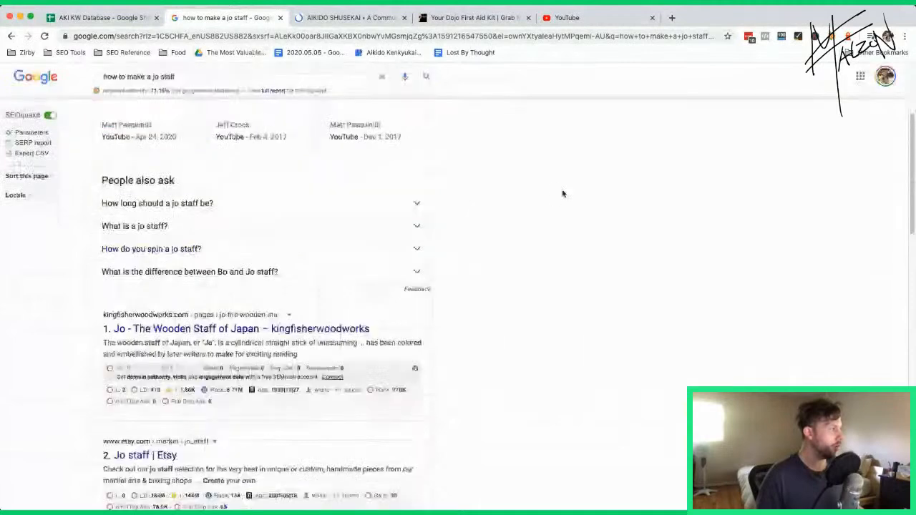
{"action": "key", "text": "ctrl+shift+Tab"}
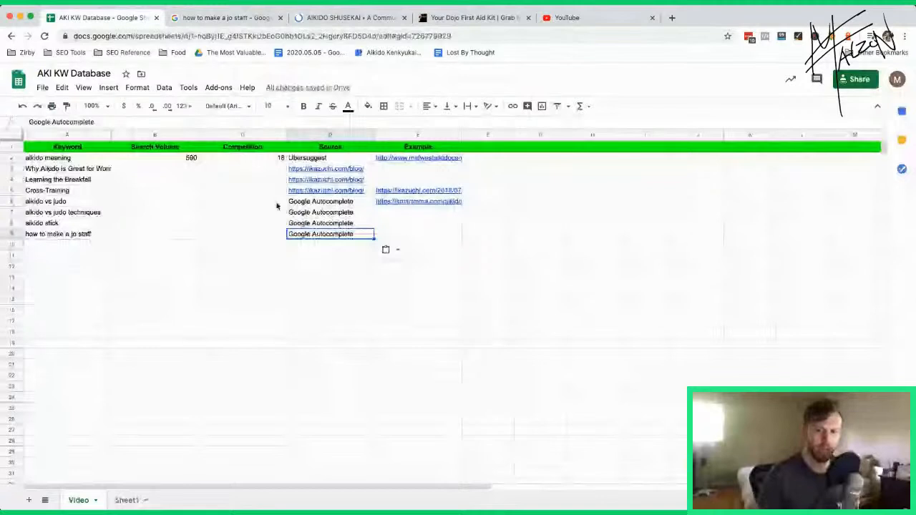
Select the empty Search Volume and Competition cells B3:C9.
{"action": "key", "text": "Up"}
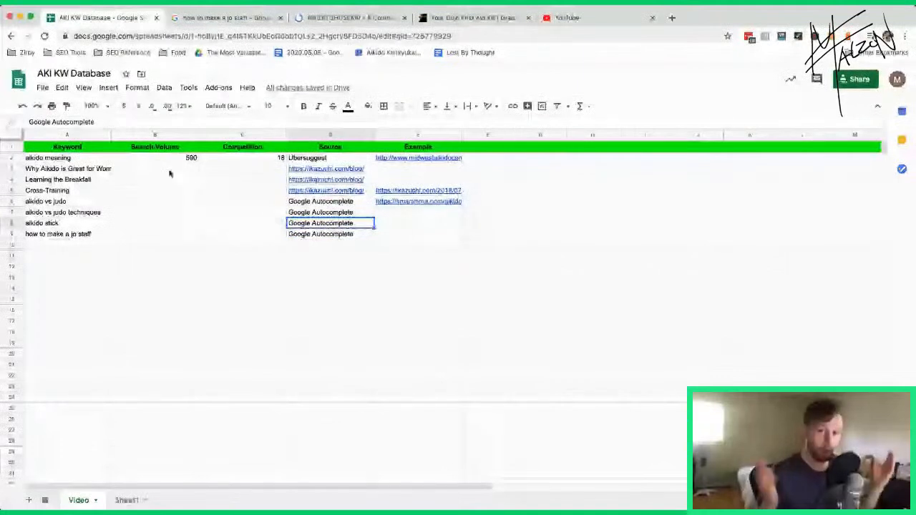
{"action": "left_click_drag", "start_coordinate": [170, 173], "coordinate": [289, 234]}
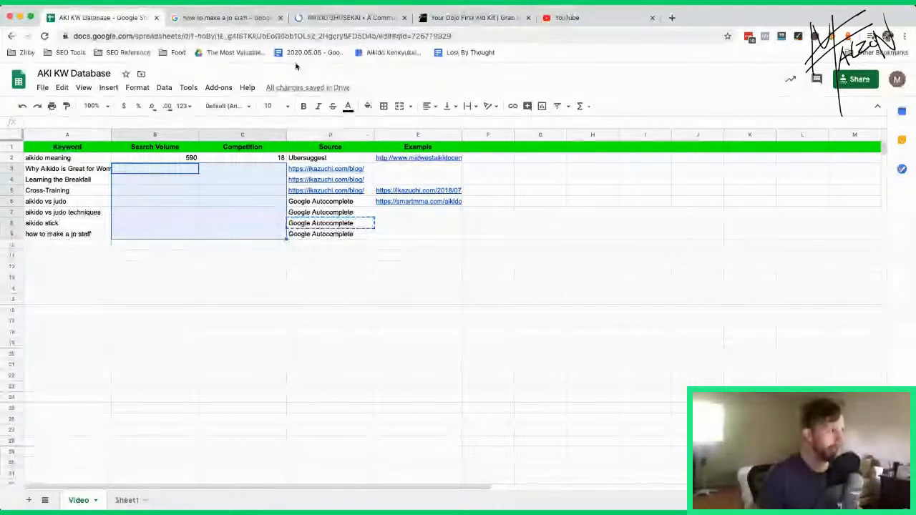
Look up the keyword "aikido vs judo" in Ubersuggest and record its search volume of 480 in row 6 of the sheet.
{"action": "left_click_drag", "start_coordinate": [154, 147], "coordinate": [242, 147]}
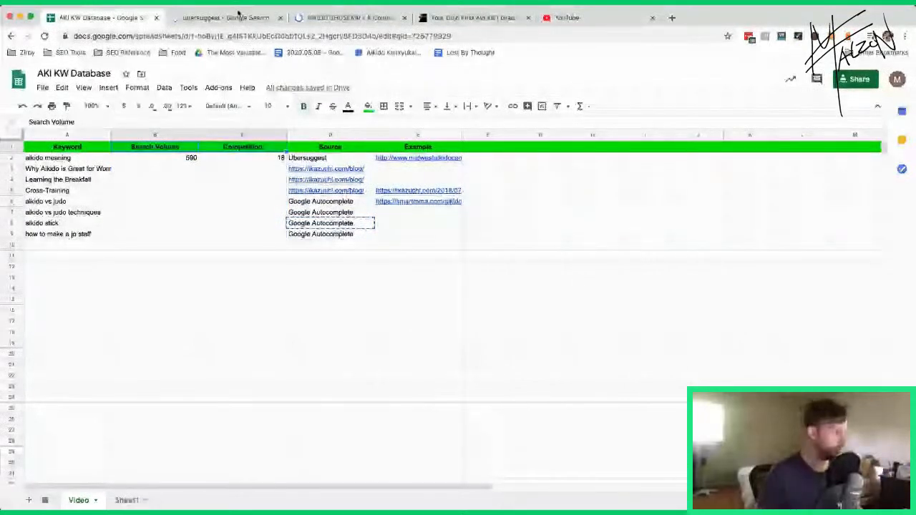
{"action": "left_click", "coordinate": [238, 16]}
{"action": "left_click", "coordinate": [201, 203]}
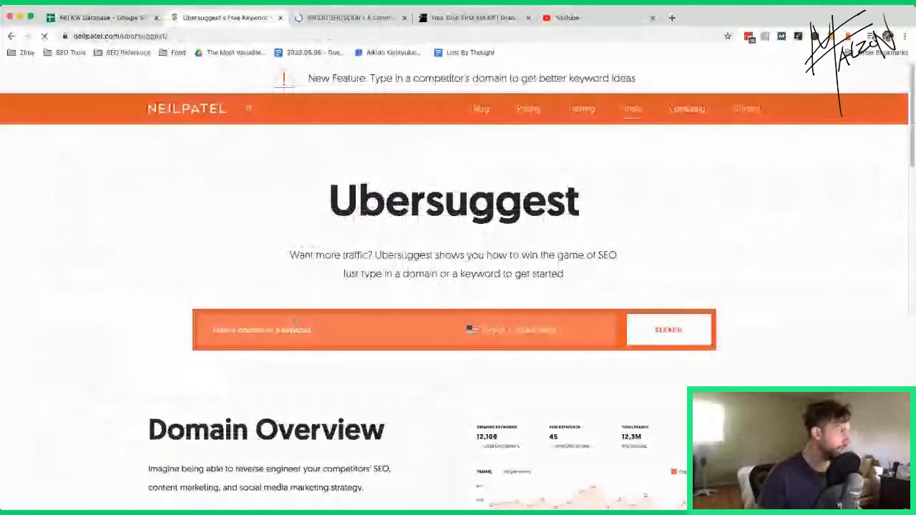
{"action": "left_click", "coordinate": [108, 18]}
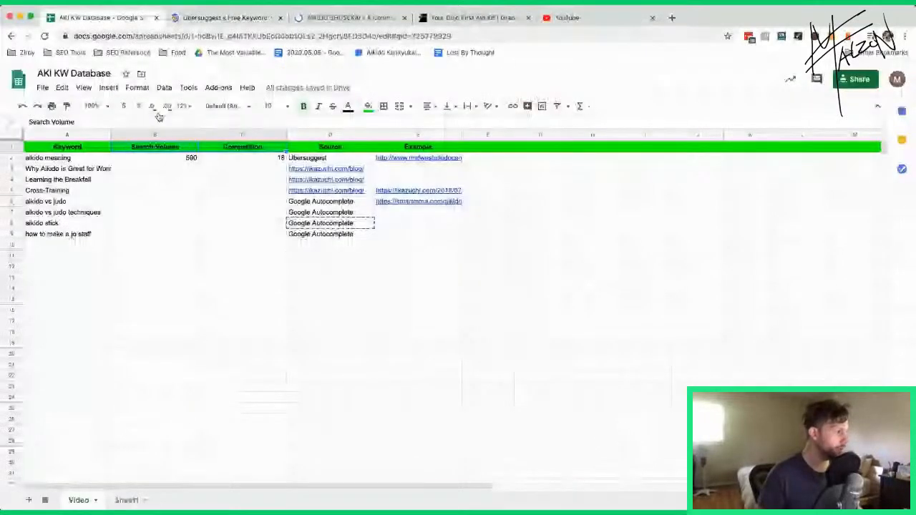
{"action": "left_click", "coordinate": [68, 191]}
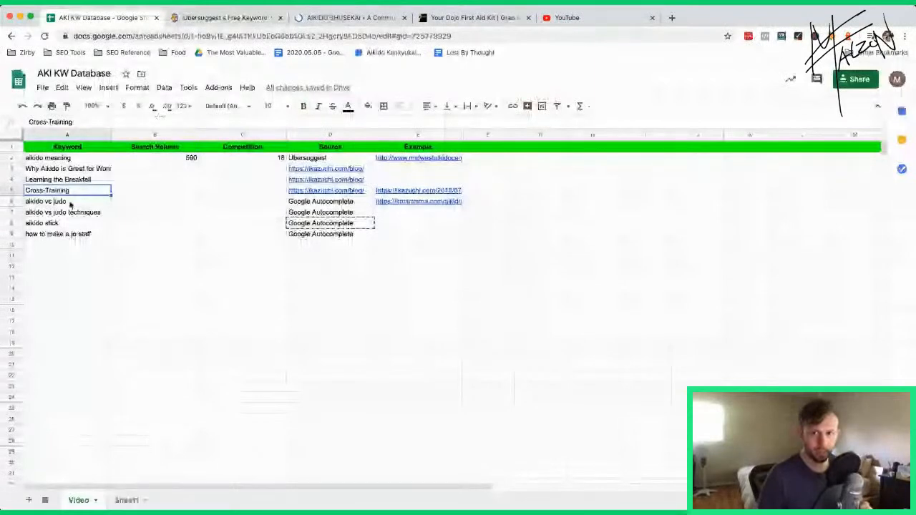
{"action": "key", "text": "ctrl+Tab"}
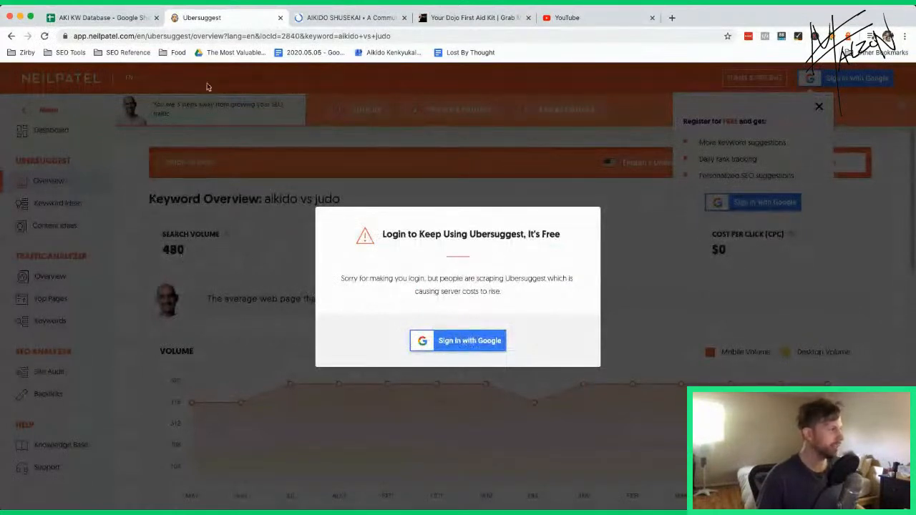
{"action": "left_click", "coordinate": [108, 18]}
Open Google in place of the blog page, search for "aikido" and examine the search suggestions and the People also ask questions.
{"action": "left_click_drag", "start_coordinate": [168, 173], "coordinate": [324, 246]}
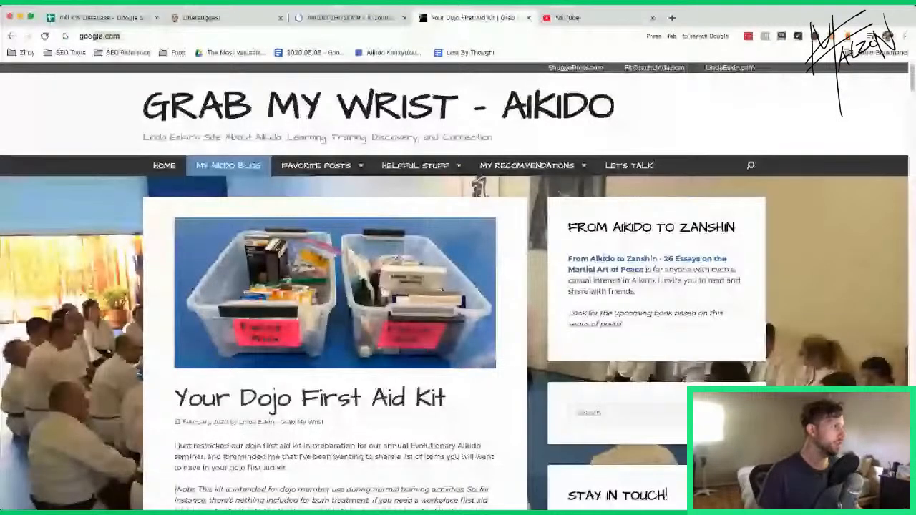
{"action": "key", "text": "Return"}
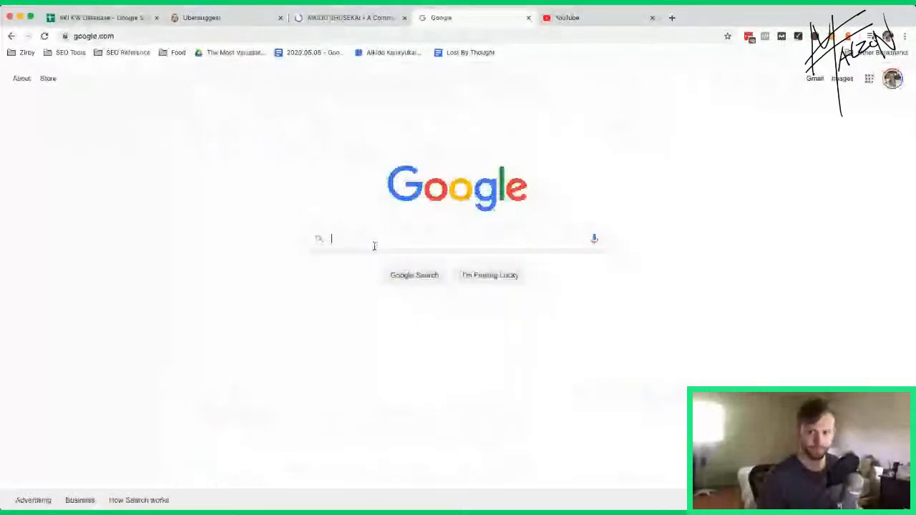
{"action": "type", "text": "aikido"}
{"action": "key", "text": "Return"}
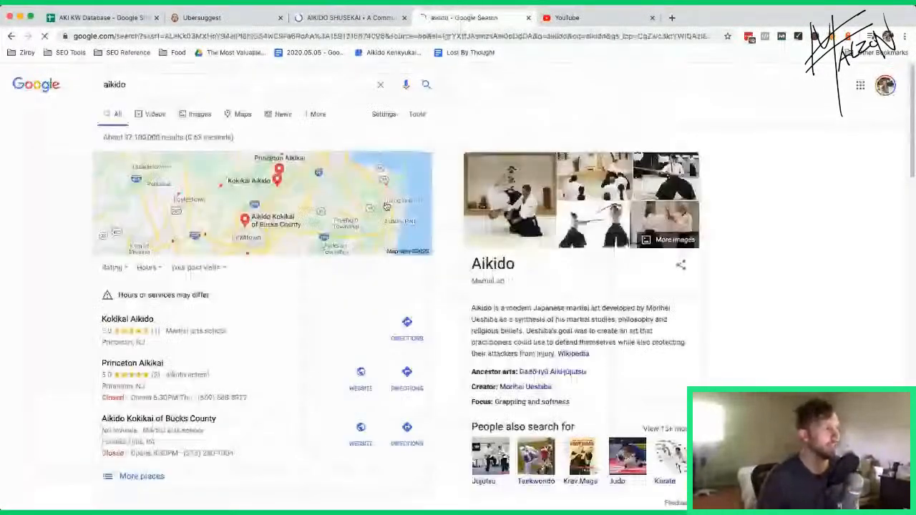
{"action": "left_click", "coordinate": [139, 84]}
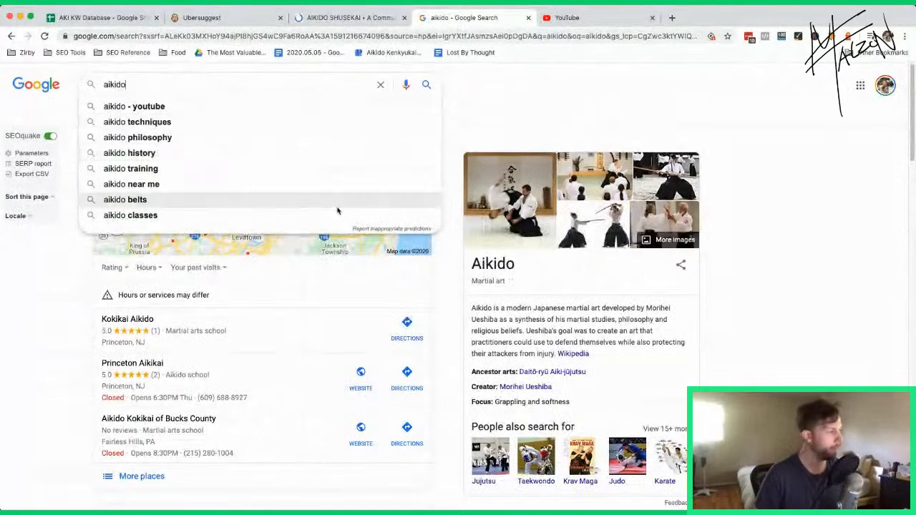
{"action": "scroll", "coordinate": [351, 221], "scroll_direction": "down", "scroll_amount": 1}
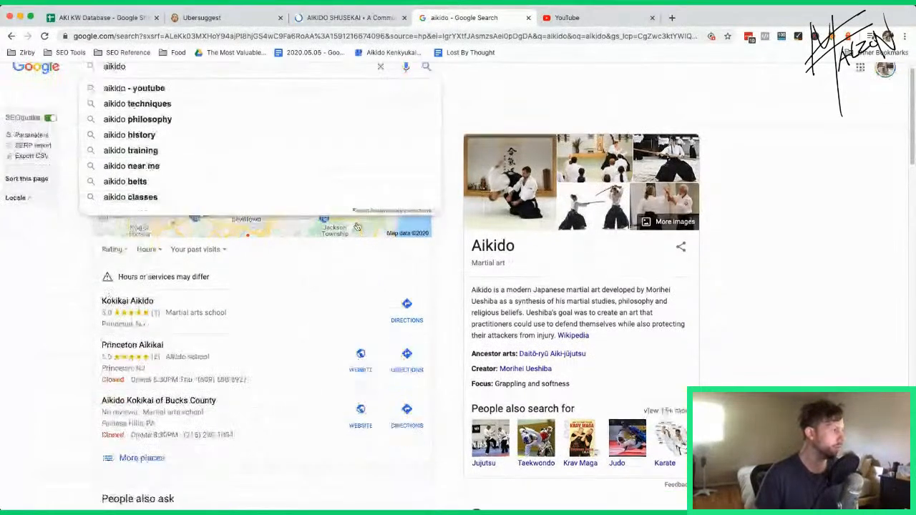
{"action": "scroll", "coordinate": [356, 227], "scroll_direction": "down", "scroll_amount": 5}
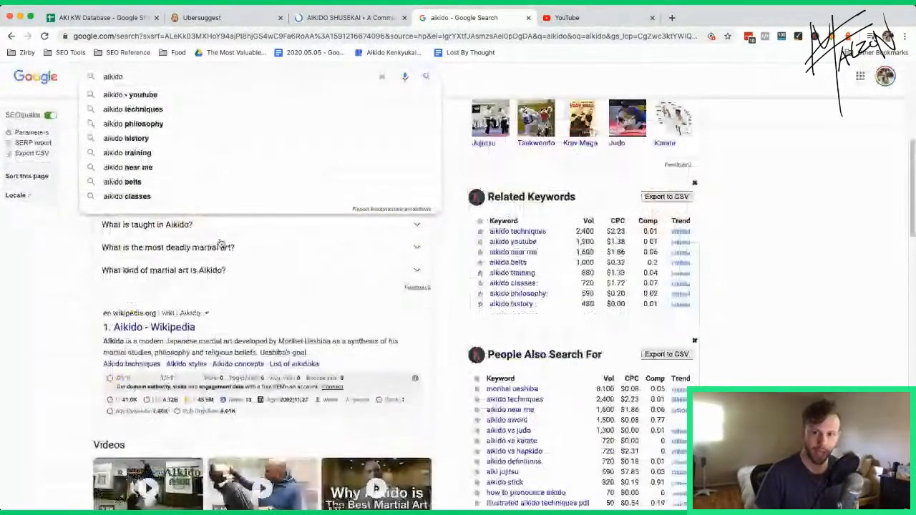
Record the People also ask question "What is taught in Aikido?" in row 10 with its example link and "People Also Ask" as source.
{"action": "left_click_drag", "start_coordinate": [175, 179], "coordinate": [124, 174]}
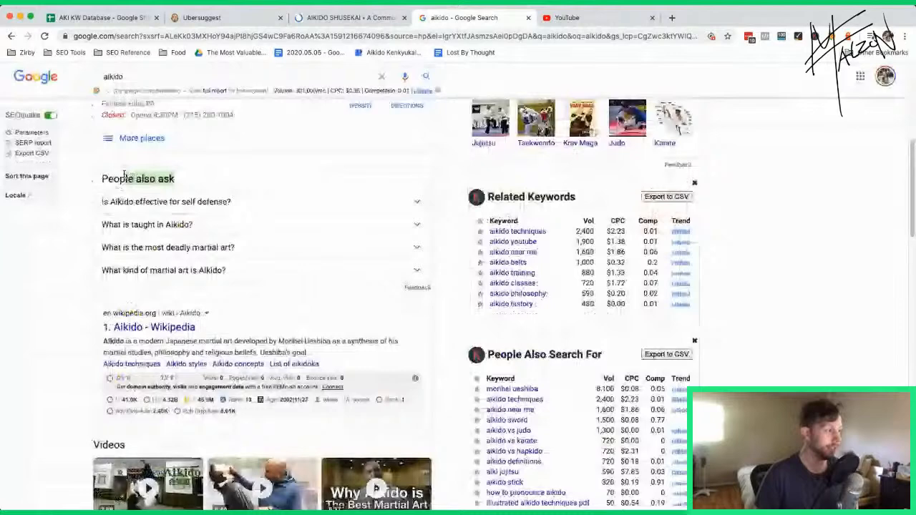
{"action": "left_click_drag", "start_coordinate": [124, 174], "coordinate": [100, 178]}
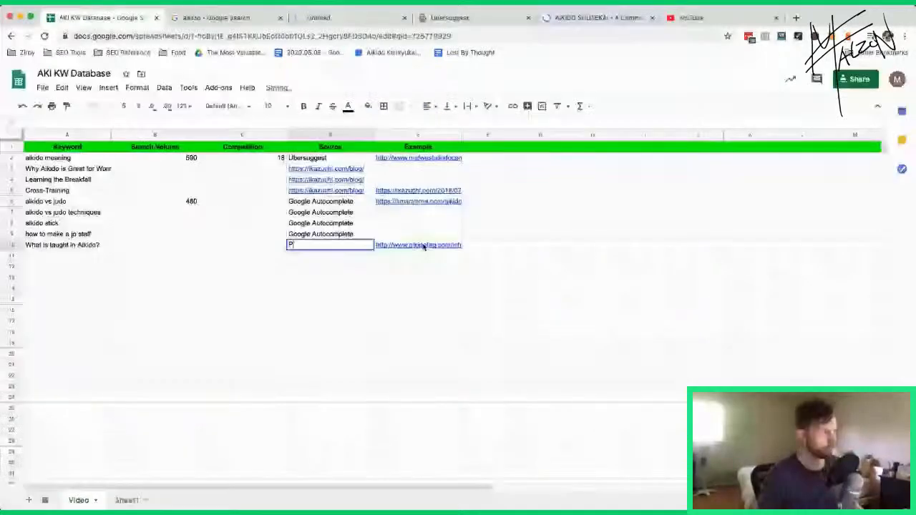
{"action": "type", "text": "ople Also Ask"}
{"action": "key", "text": "Return"}
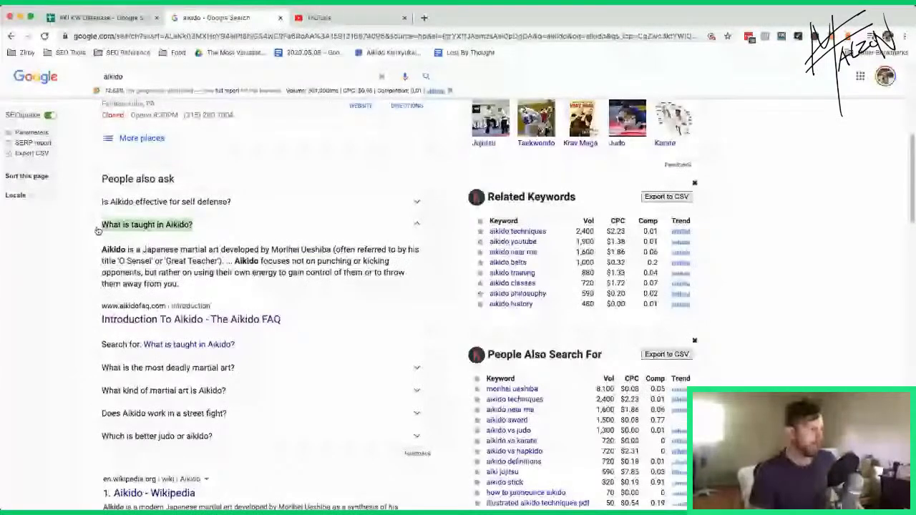
Search Google for "What is taught in Aikido?" and add the related question "Is Aikido hard to learn?" as the keyword in row 11.
{"action": "left_click", "coordinate": [189, 344]}
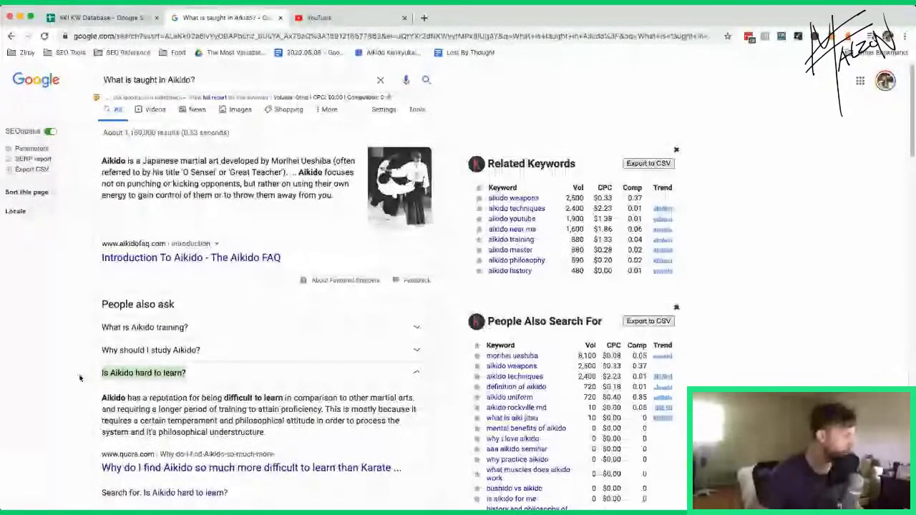
{"action": "key", "text": "ctrl+shift+Tab"}
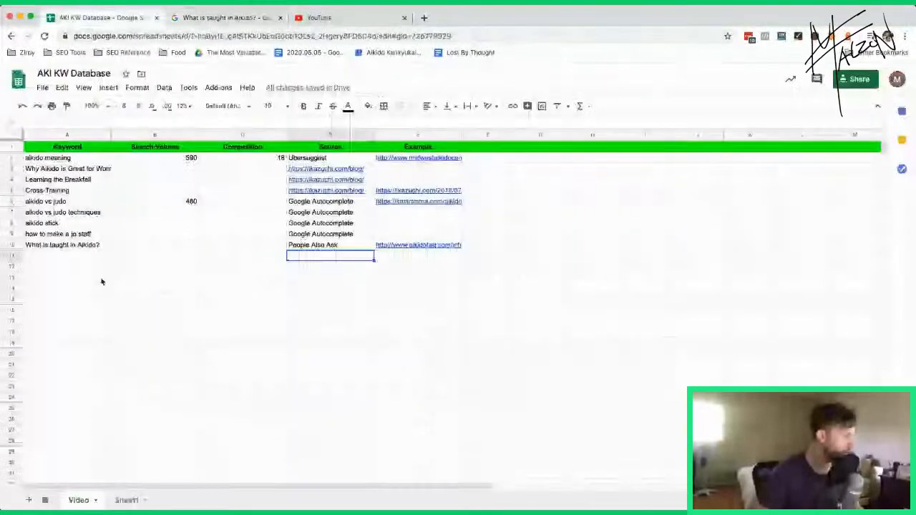
{"action": "left_click", "coordinate": [72, 258]}
{"action": "type", "text": "Is Aikido hard to learn?"}
{"action": "key", "text": "Return"}
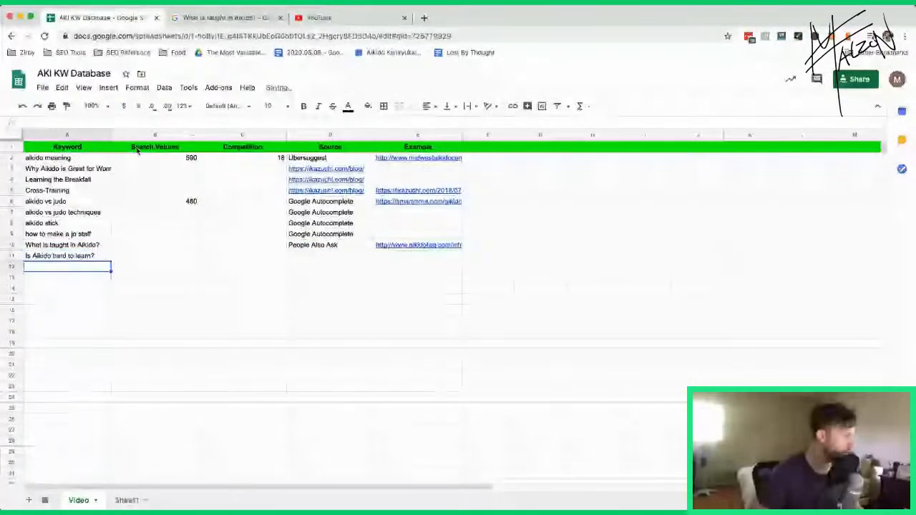
Search Google for "Is Aikido hard to learn?" and add the related question "Should I learn Aikido?" as the keyword in row 12.
{"action": "key", "text": "ctrl+Tab"}
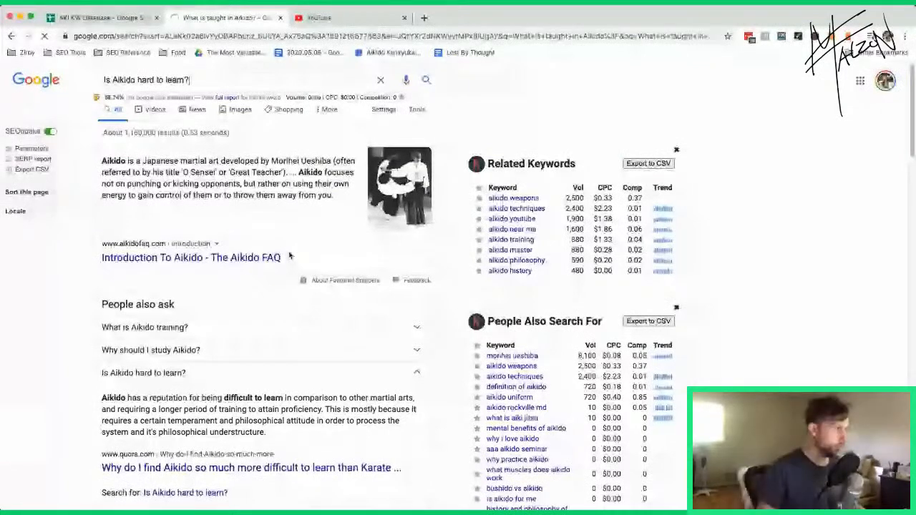
{"action": "left_click", "coordinate": [107, 18]}
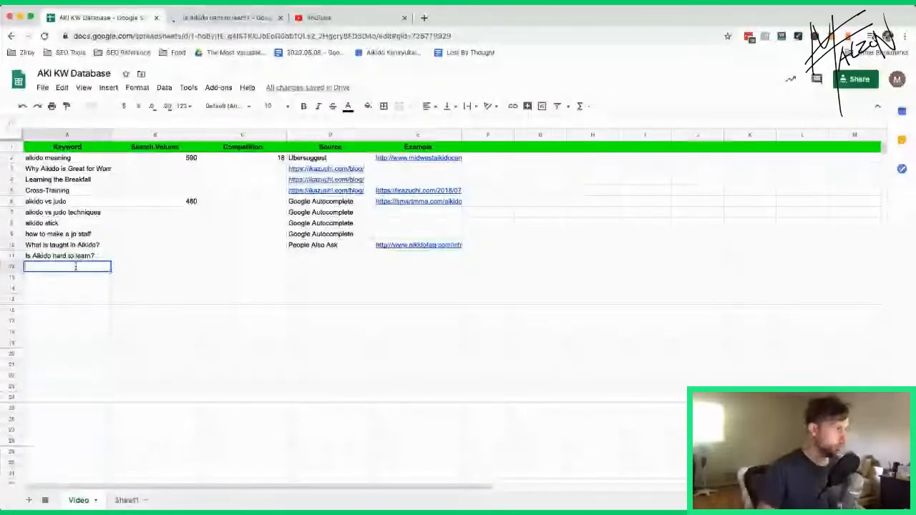
{"action": "type", "text": "Should I learn Aikido?"}
{"action": "key", "text": "Return"}
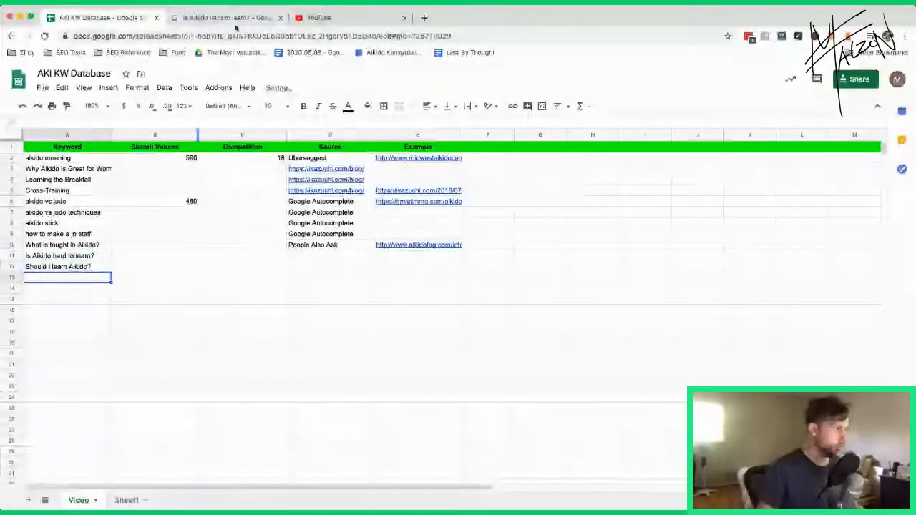
Expand further People also ask questions in the "Is Aikido hard to learn?" results and look through them for keyword ideas.
{"action": "left_click", "coordinate": [230, 18]}
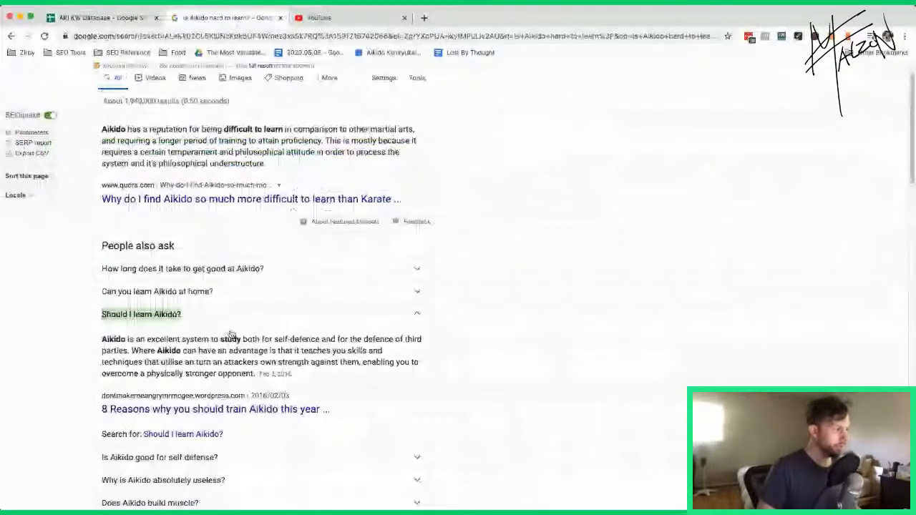
{"action": "scroll", "coordinate": [230, 335], "scroll_direction": "down", "scroll_amount": 2}
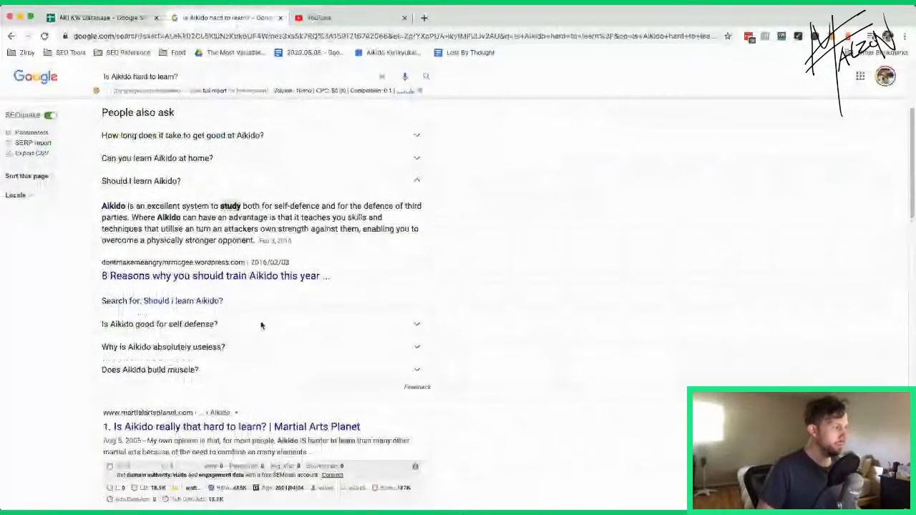
{"action": "left_click", "coordinate": [220, 347]}
{"action": "scroll", "coordinate": [220, 350], "scroll_direction": "down", "scroll_amount": 2}
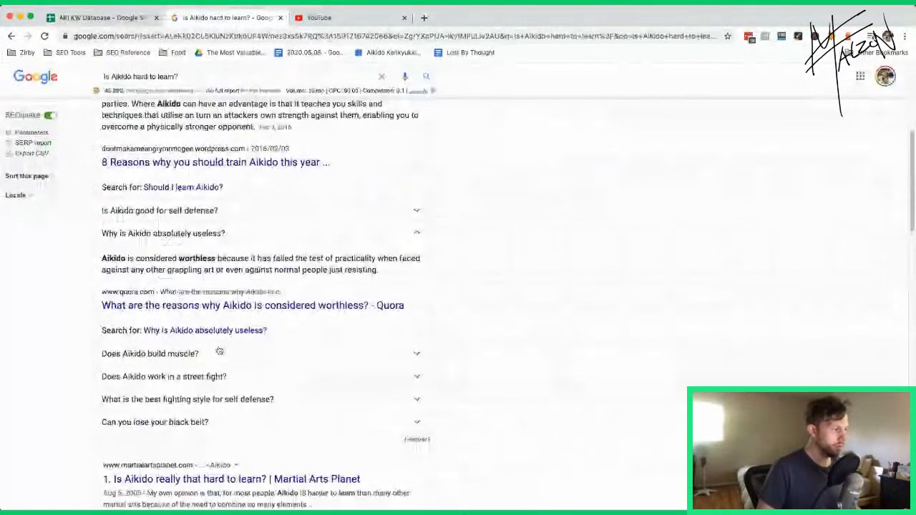
{"action": "left_click", "coordinate": [218, 398]}
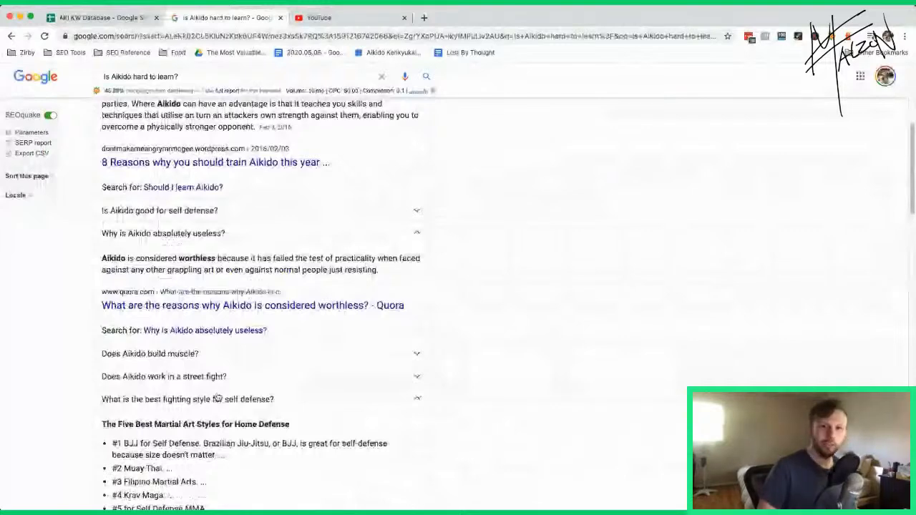
{"action": "scroll", "coordinate": [219, 399], "scroll_direction": "down", "scroll_amount": 10}
{"action": "left_click", "coordinate": [279, 225]}
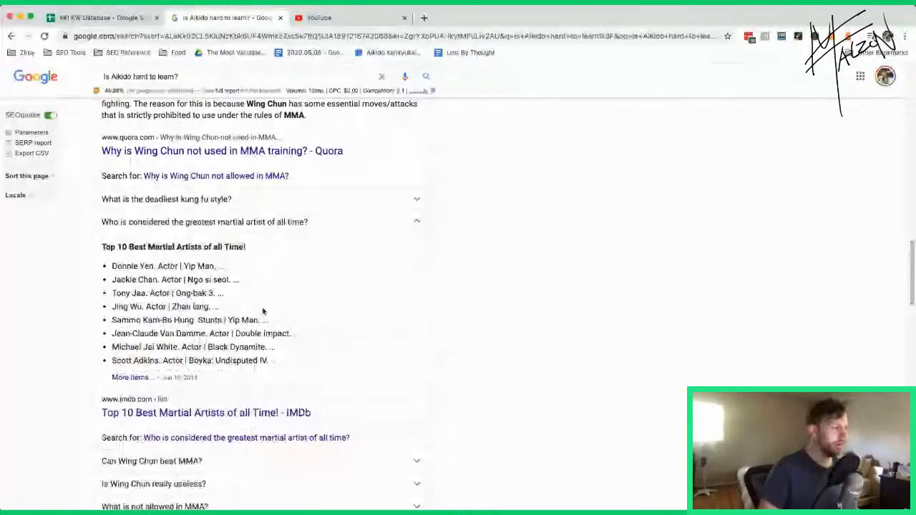
{"action": "scroll", "coordinate": [262, 312], "scroll_direction": "down", "scroll_amount": 3}
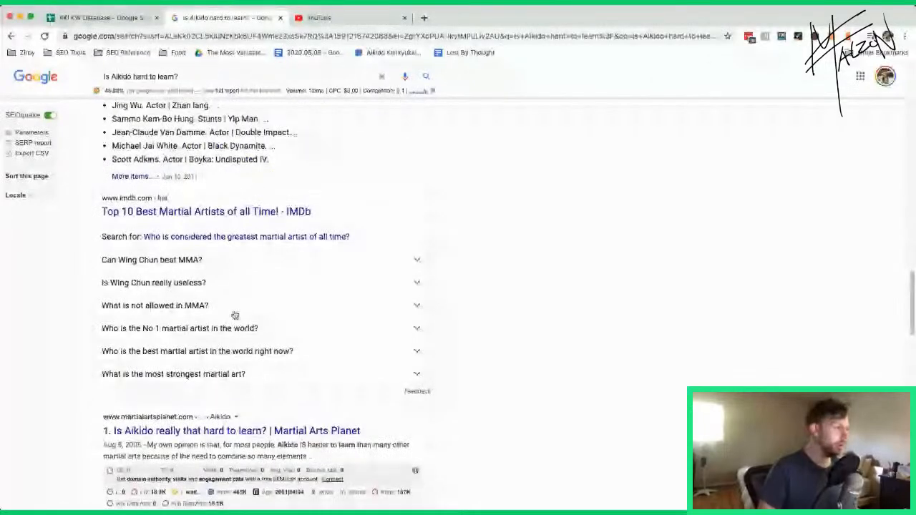
{"action": "scroll", "coordinate": [261, 313], "scroll_direction": "up", "scroll_amount": 15}
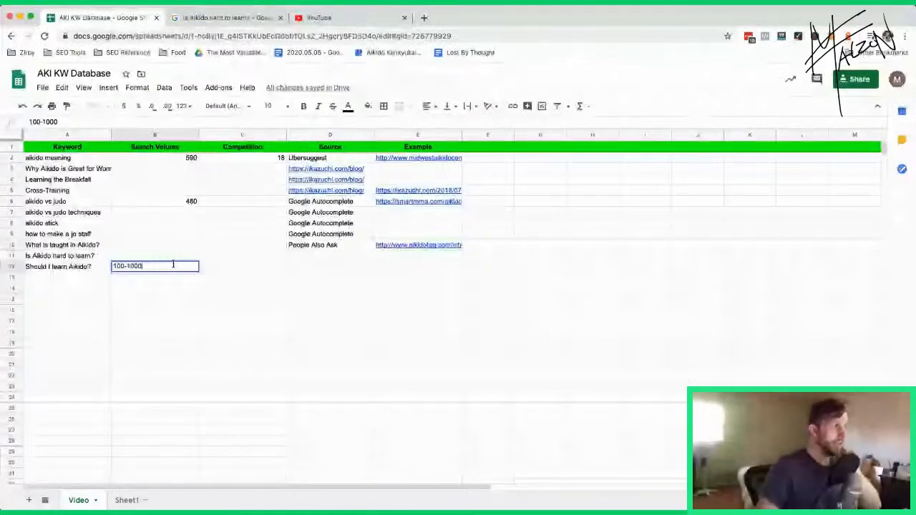
{"action": "key", "text": "Escape"}
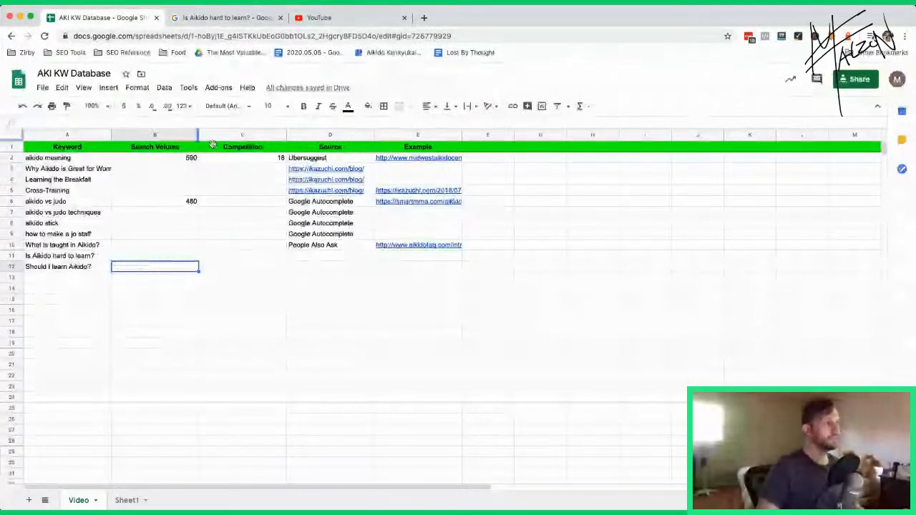
{"action": "left_click", "coordinate": [252, 161]}
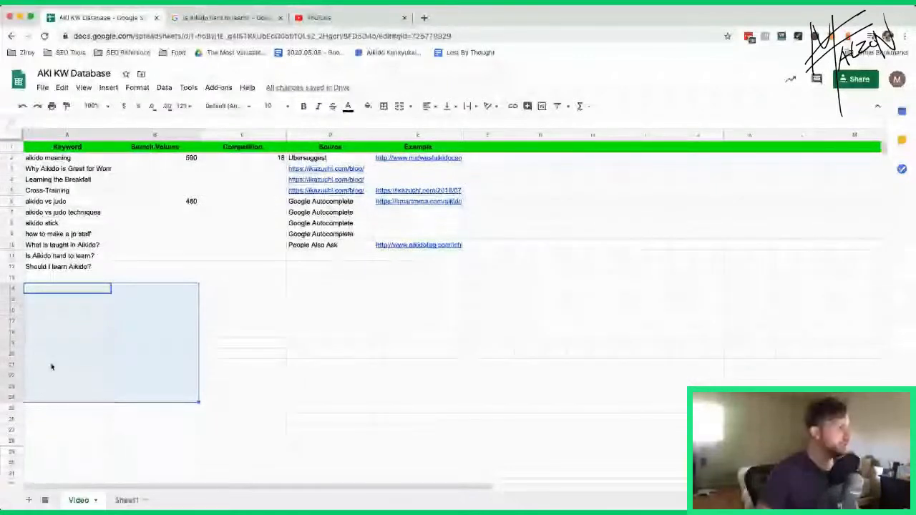
{"action": "left_click", "coordinate": [279, 268]}
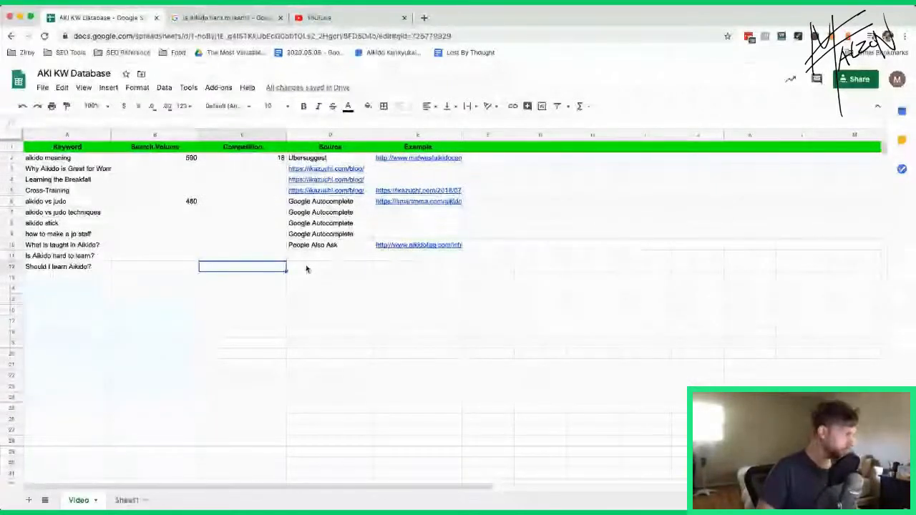
Copy the "People Also Ask" source from row 10 into the Source cells of rows 11 and 12.
{"action": "left_click", "coordinate": [330, 245]}
{"action": "key", "text": "super+c"}
{"action": "left_click", "coordinate": [335, 256]}
{"action": "key", "text": "super+v"}
{"action": "left_click", "coordinate": [318, 267]}
{"action": "key", "text": "super+v"}
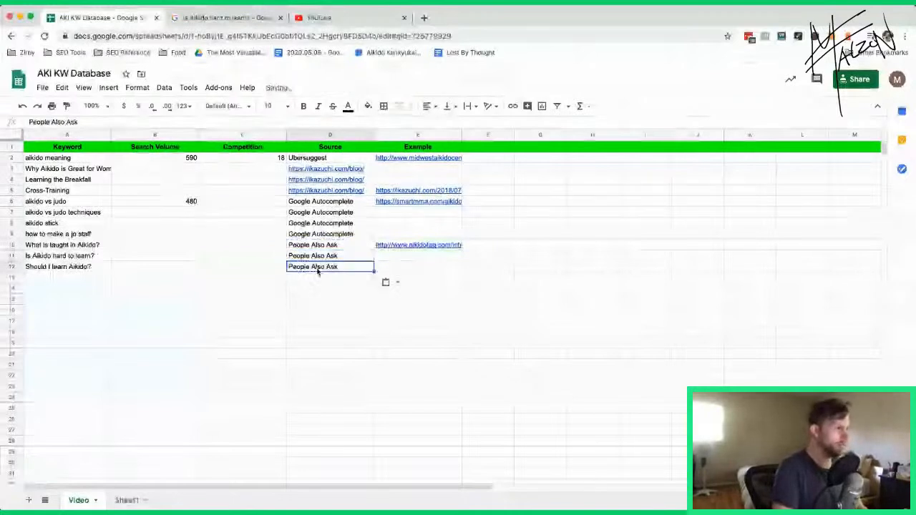
Enter "Brainstorm" as the source in row 13.
{"action": "left_click", "coordinate": [315, 278]}
{"action": "type", "text": "Brainstorm"}
{"action": "key", "text": "Return"}
List the keywords "Moving meditation", "Peaceful martial art", "O Sensei", "Japanese Martial Arts", "Sword Martial arts" and "Martial arts that use swords" in A13:A18.
{"action": "key", "text": "Up"}
{"action": "key", "text": "Left"}
{"action": "key", "text": "Left"}
{"action": "key", "text": "Left"}
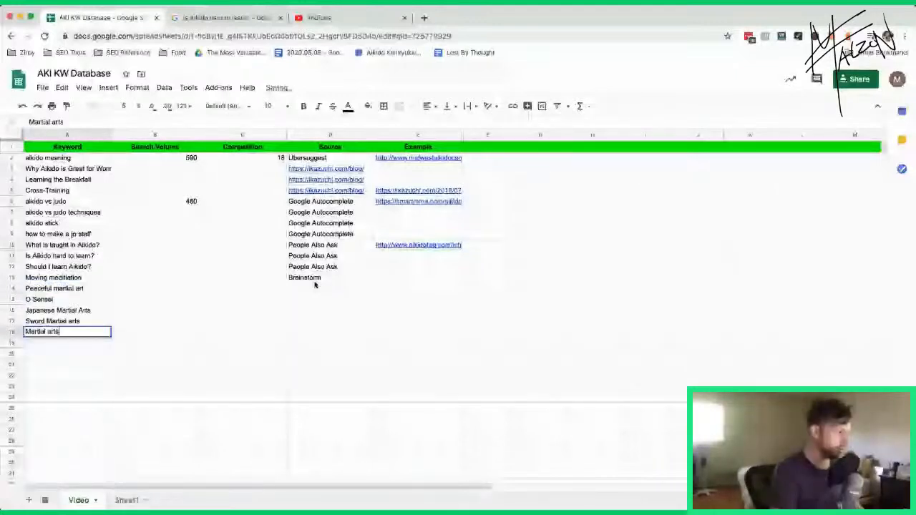
{"action": "type", "text": "that use swords"}
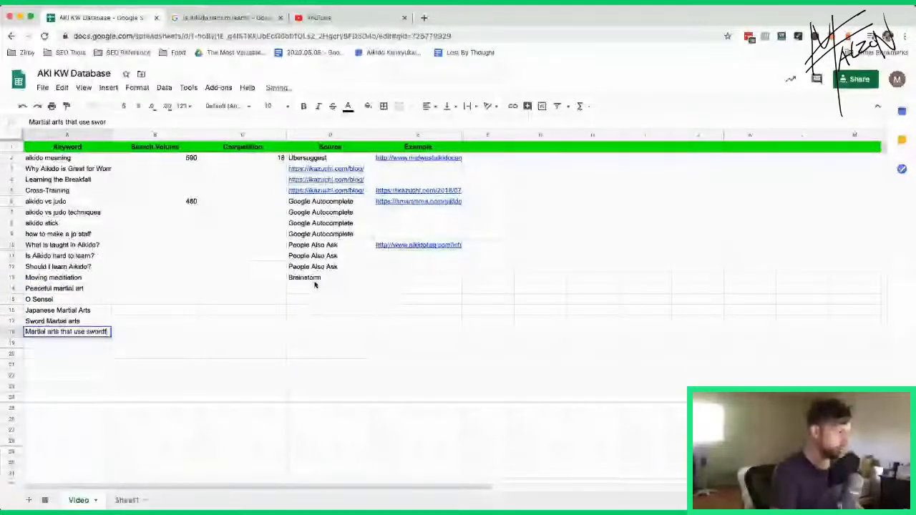